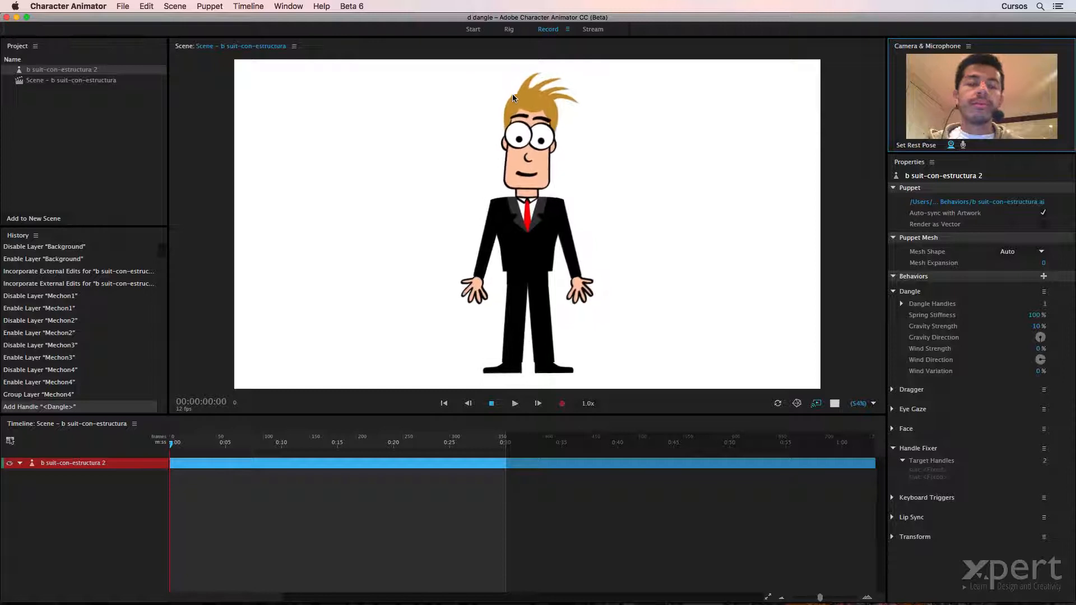
# Select the puppet "b suit-con-estructura 2" in the Rig workspace and display its Dangle behavior settings.
pyautogui.click(506, 29)
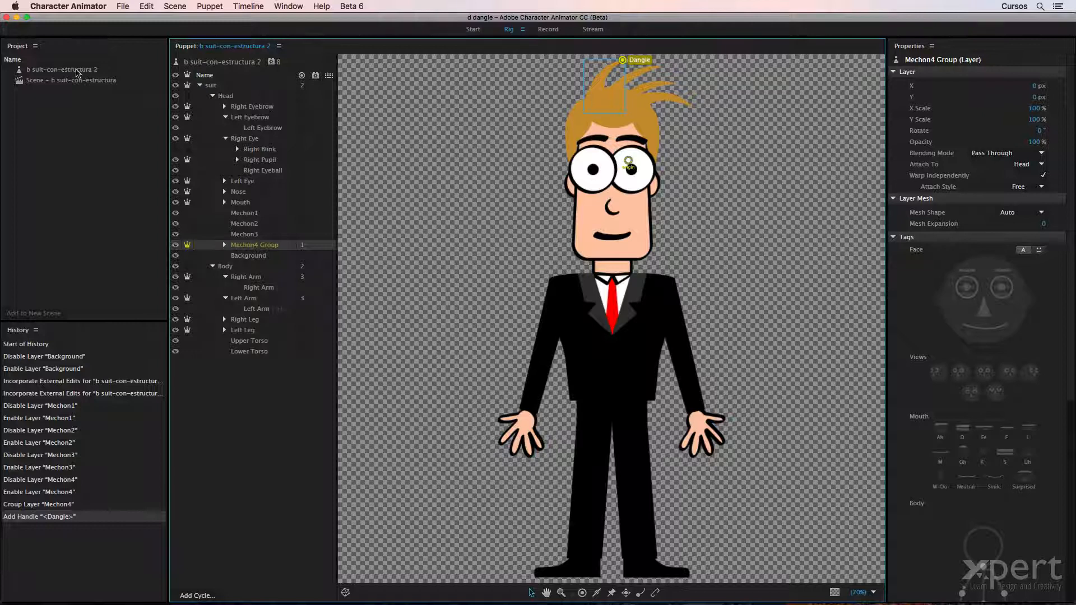
pyautogui.click(73, 71)
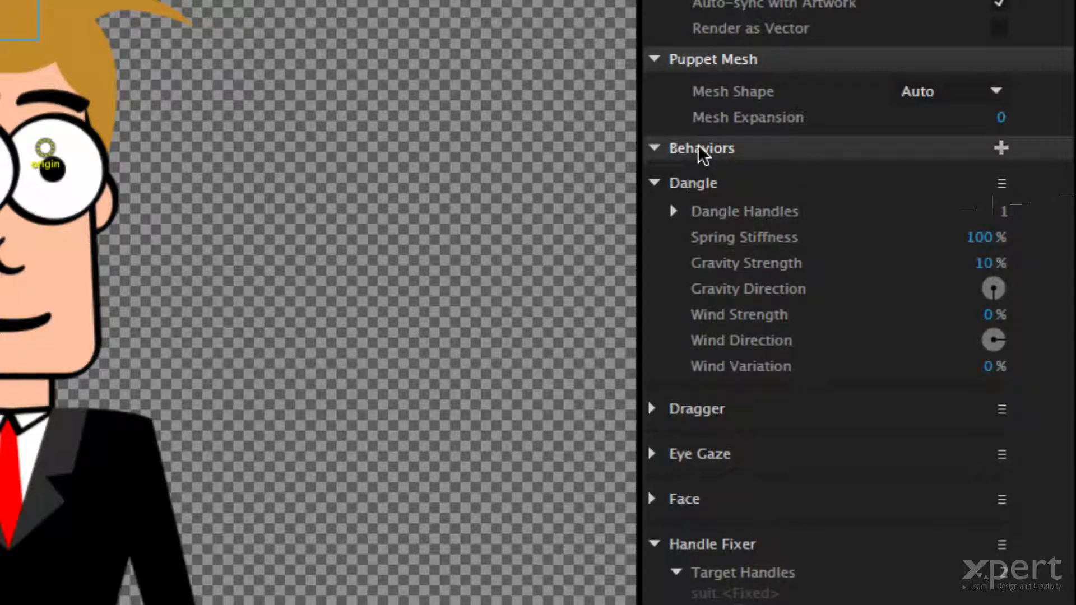
pyautogui.click(745, 183)
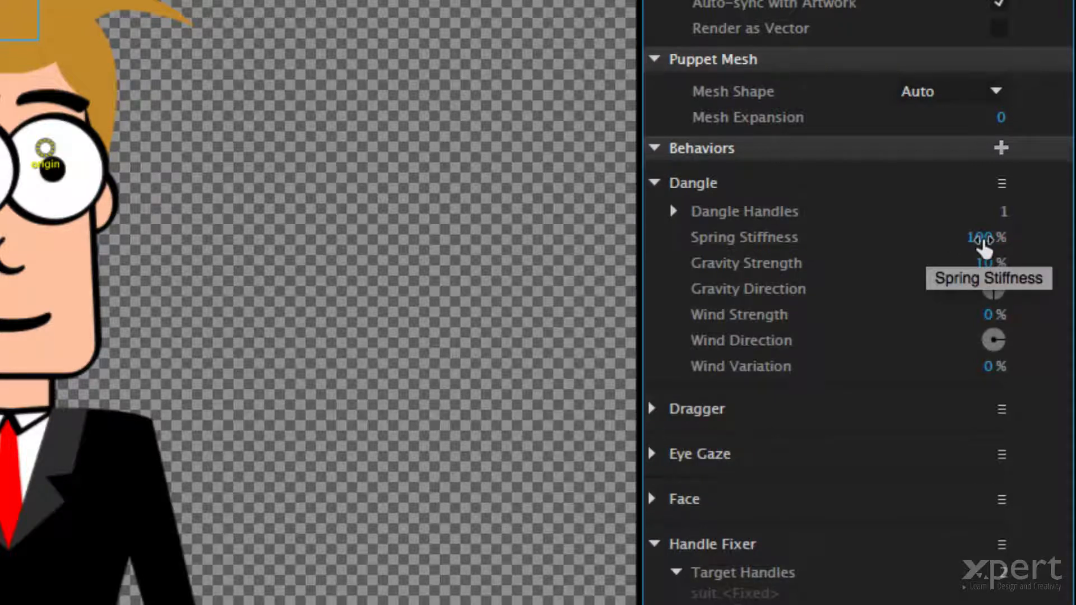
# Set the Dangle behavior's Spring Stiffness to 1% and preview the puppet's hair in the Record workspace.
pyautogui.click(984, 240)
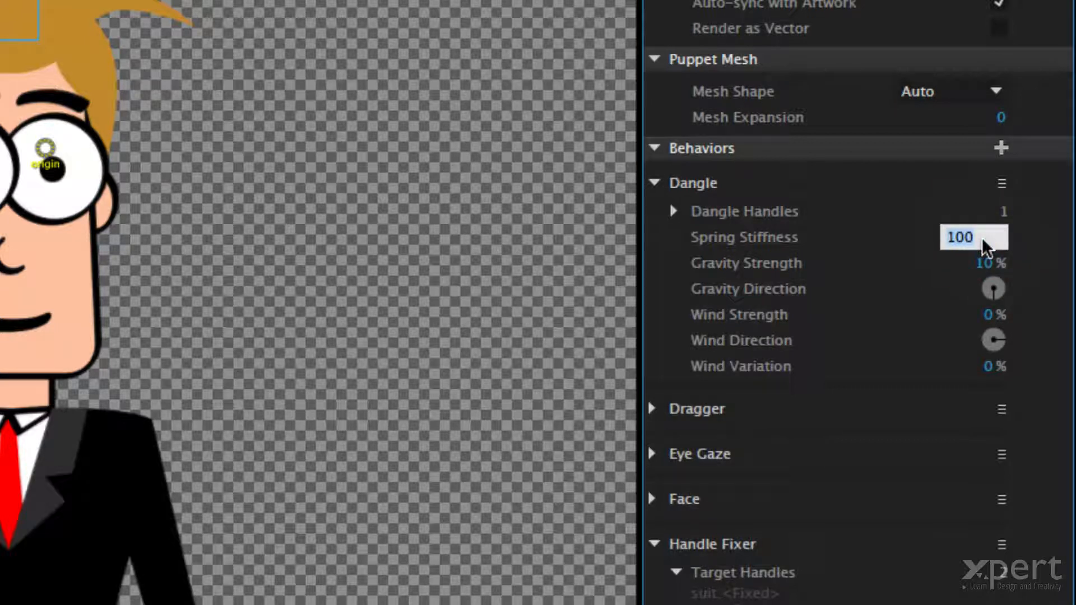
pyautogui.write('0')
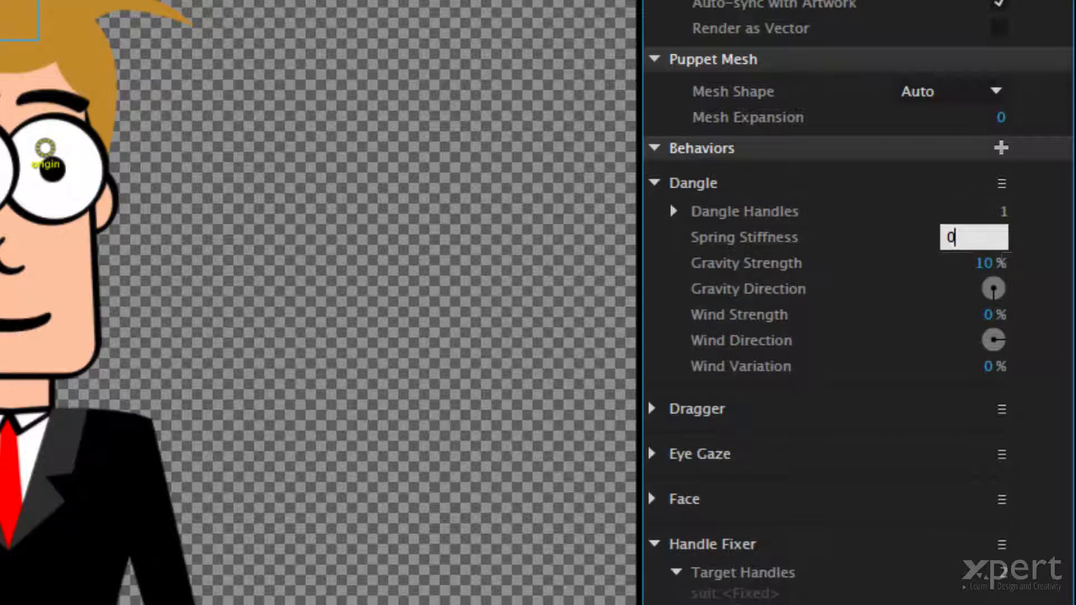
pyautogui.press('BackSpace')
pyautogui.write('1')
pyautogui.press('Tab')
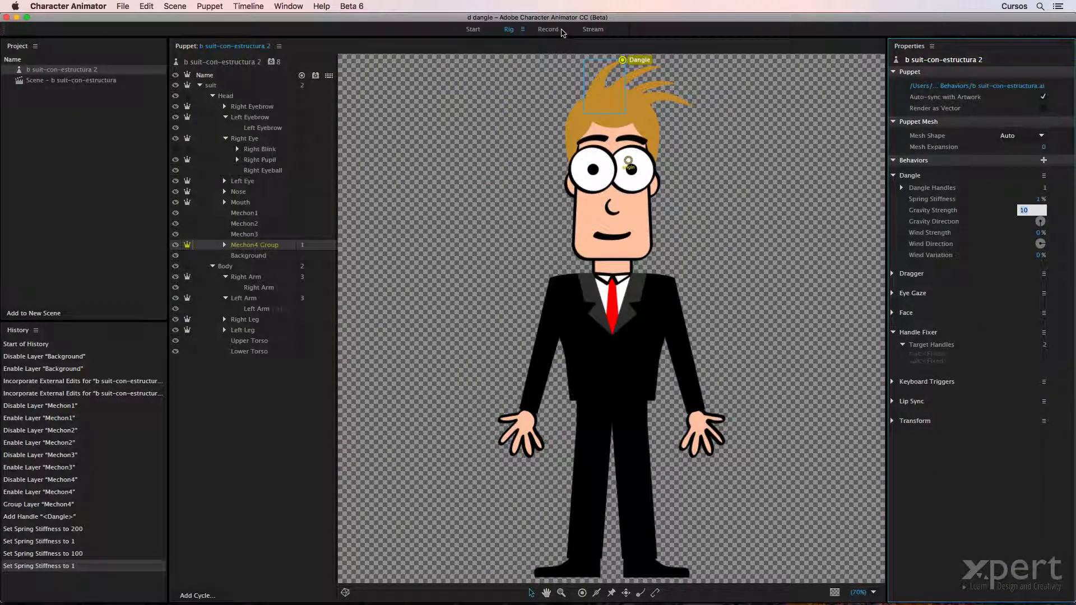
pyautogui.click(562, 32)
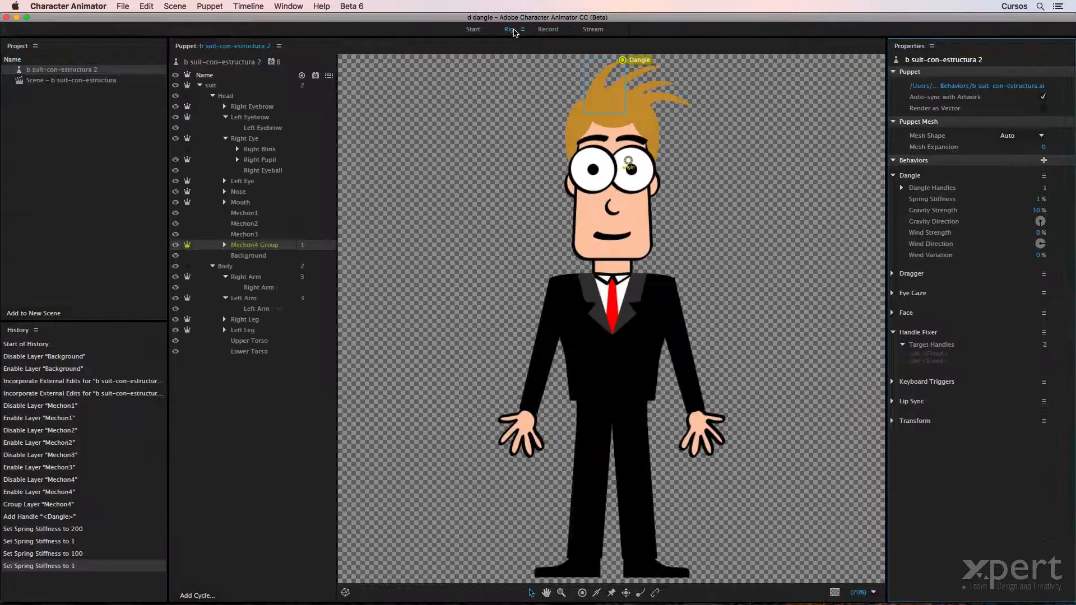
# Return to the Rig workspace, set the Dangle Spring Stiffness to 200%, and preview the puppet in the Record workspace.
pyautogui.click(511, 29)
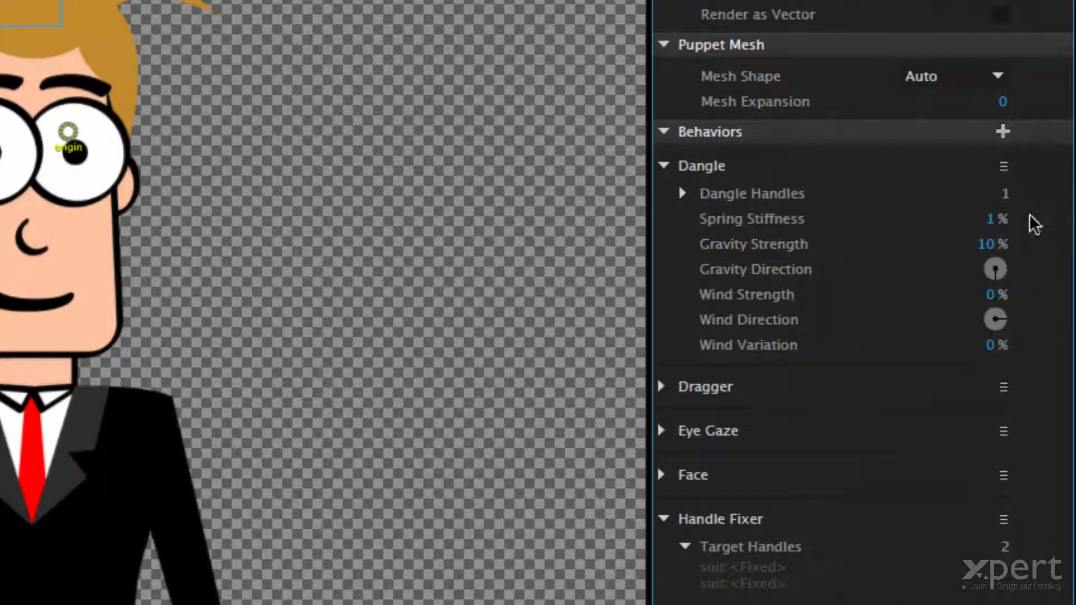
pyautogui.click(994, 219)
pyautogui.write('200')
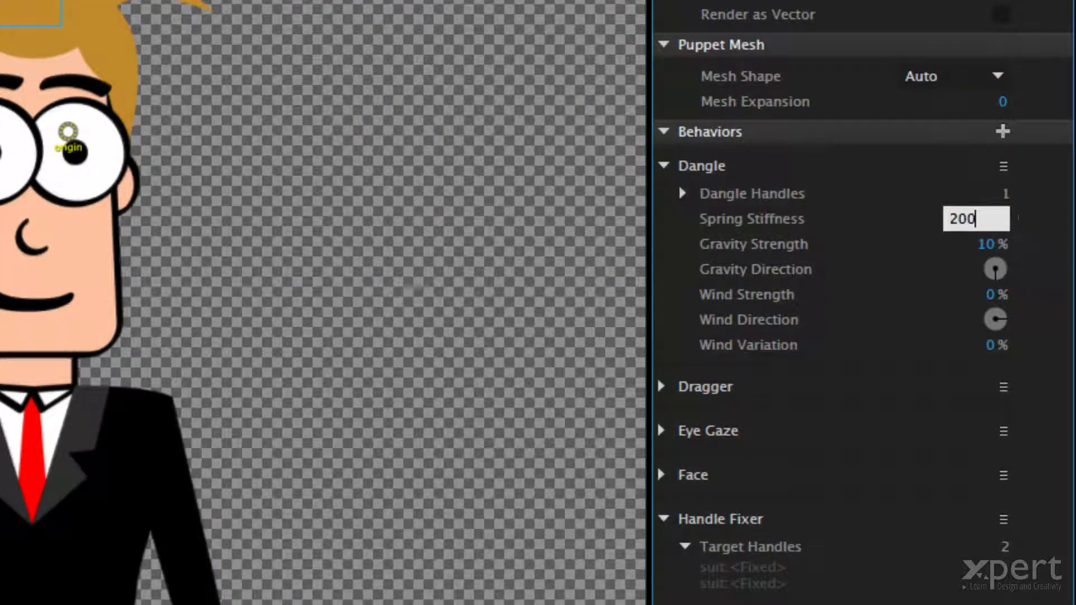
pyautogui.press('Tab')
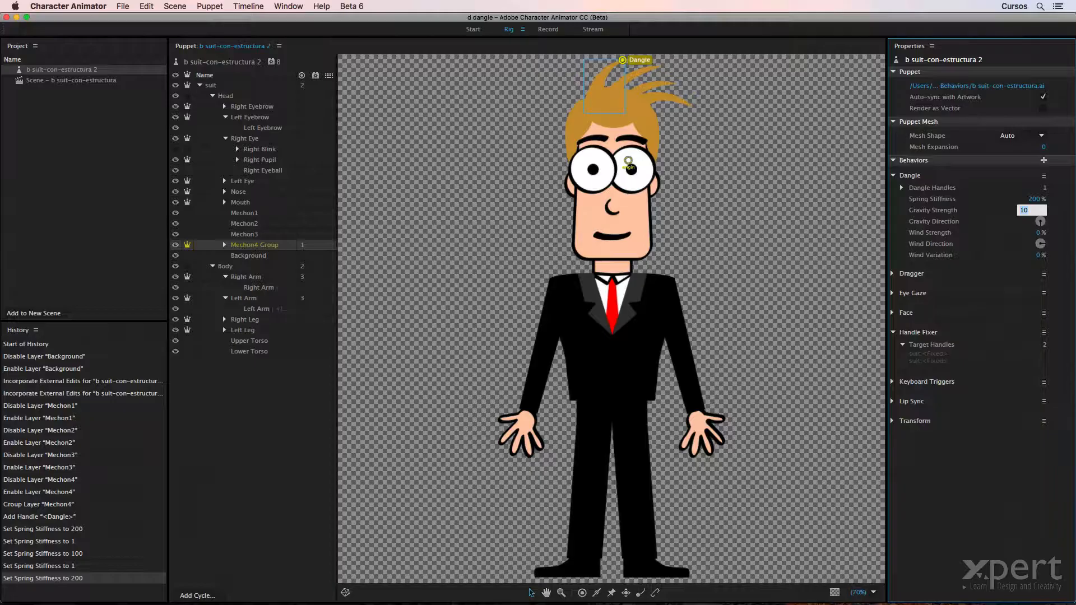
pyautogui.click(548, 29)
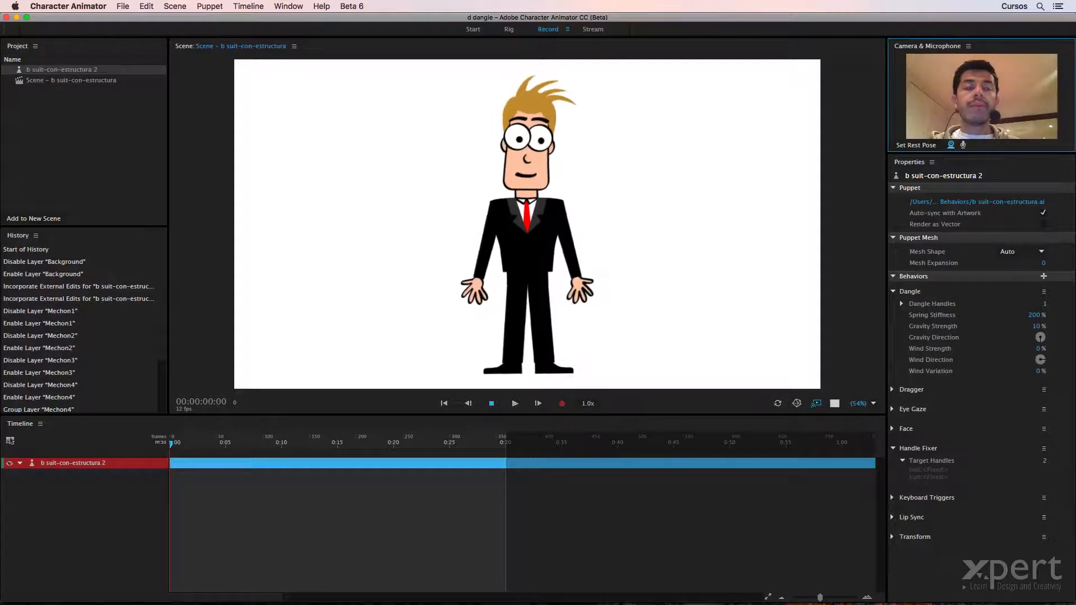
# In the Rig workspace, set Dangle's Spring Stiffness to 100% and Gravity Strength to 0%, and preview the puppet in the Record workspace.
pyautogui.click(509, 29)
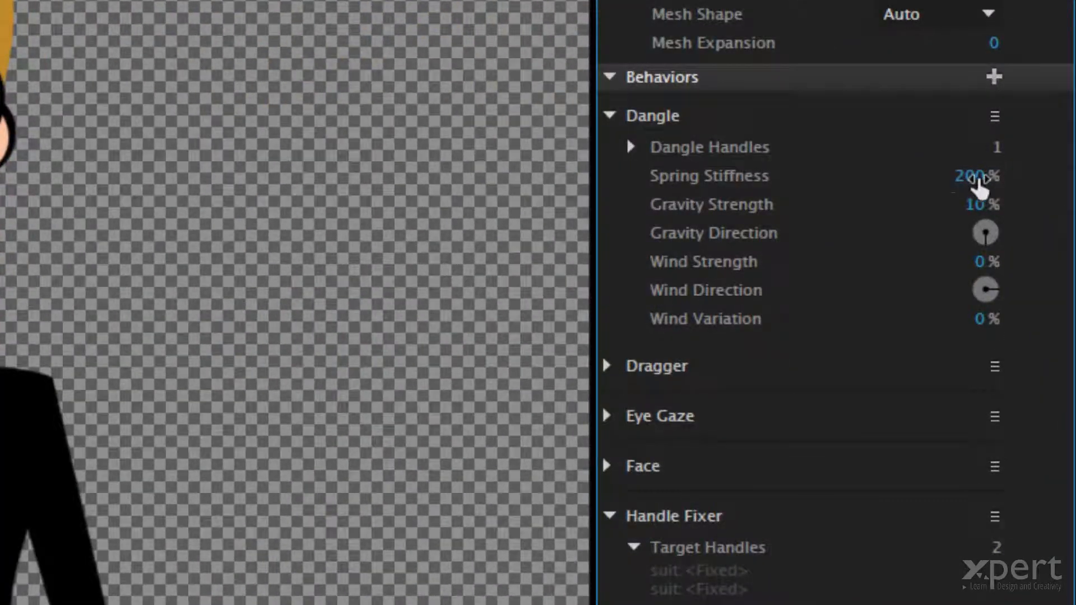
pyautogui.click(1035, 200)
pyautogui.write('100')
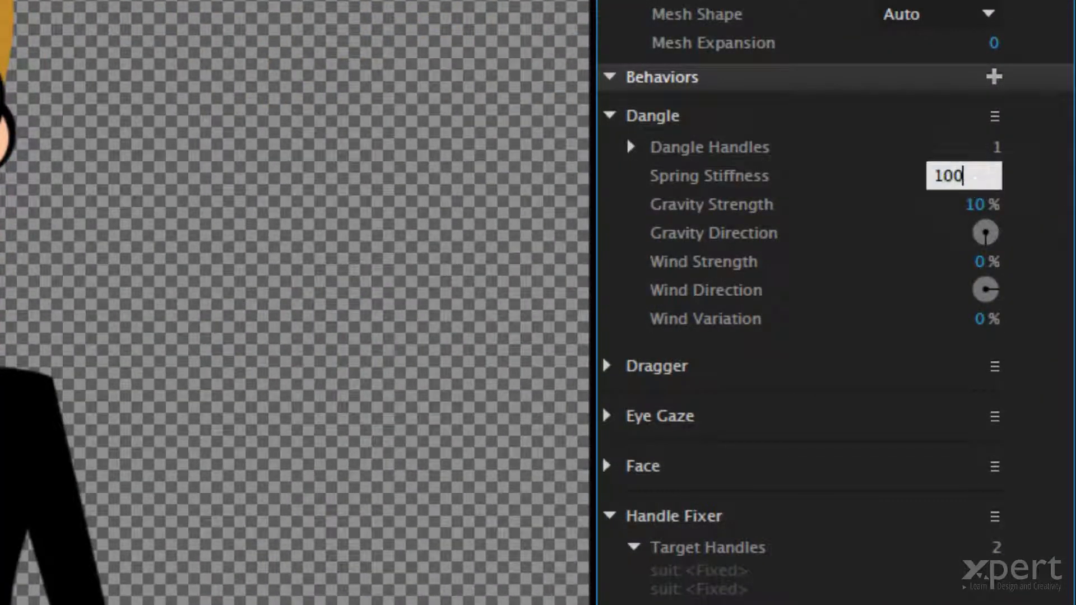
pyautogui.press('Tab')
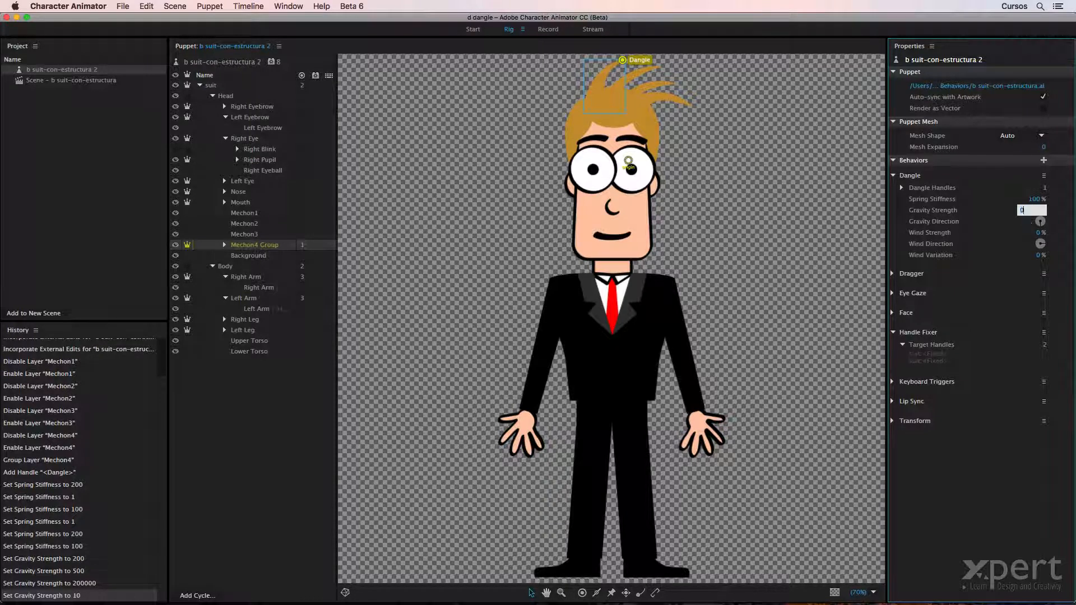
pyautogui.press('Return')
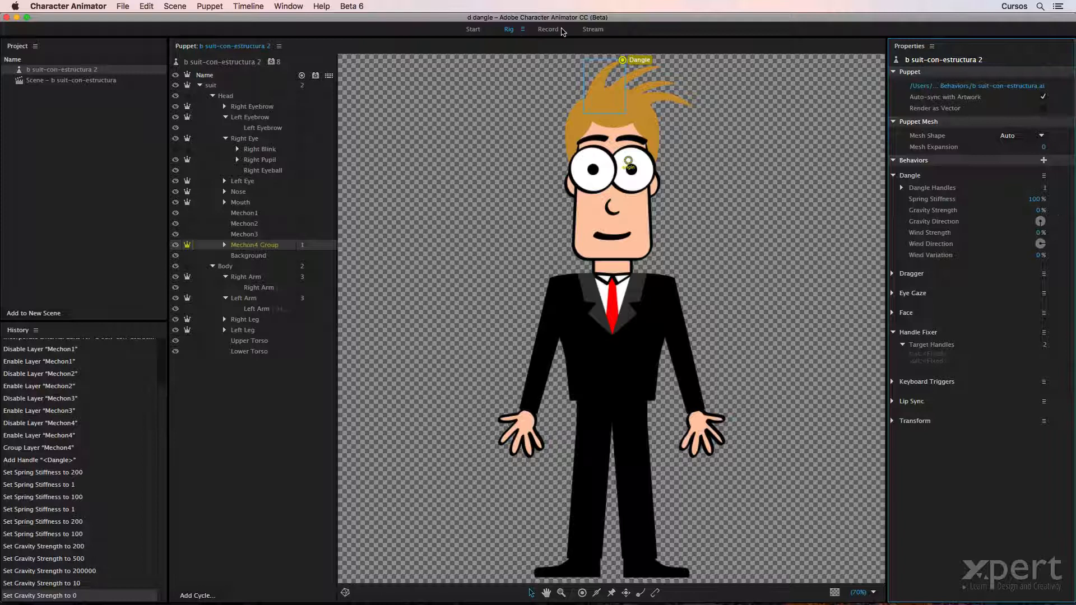
pyautogui.click(563, 29)
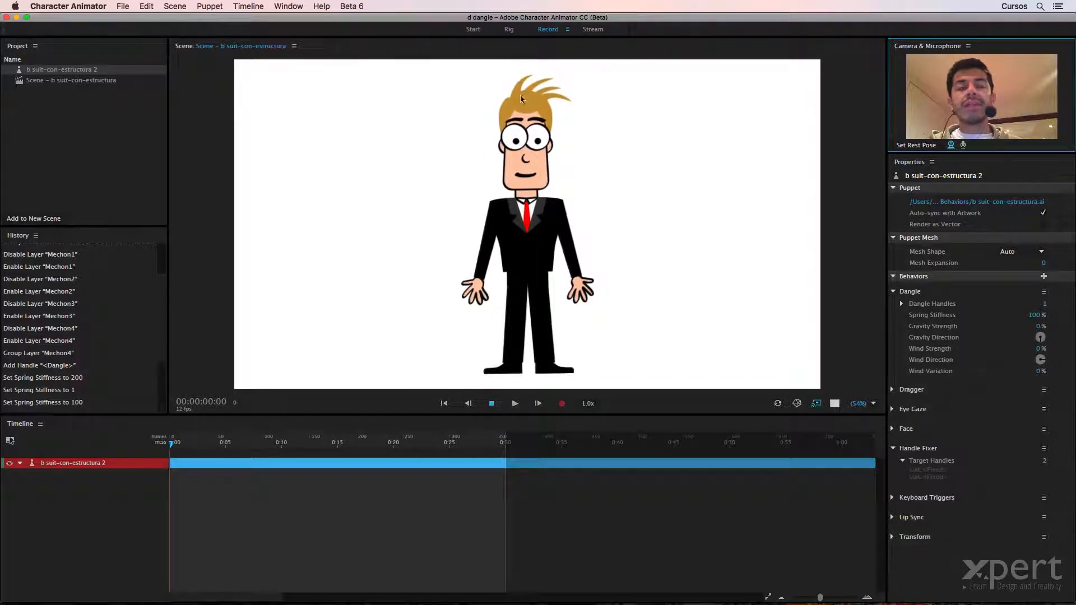
# Set the Dangle Gravity Strength to 200% in the Rig workspace and preview the hair movement in the Record workspace.
pyautogui.click(511, 30)
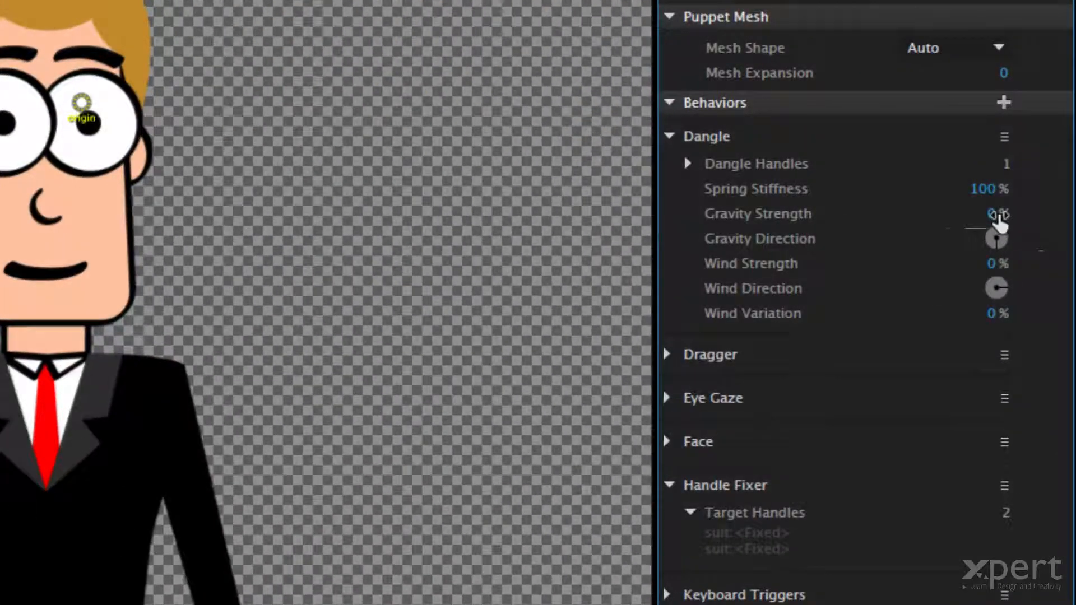
pyautogui.click(1041, 211)
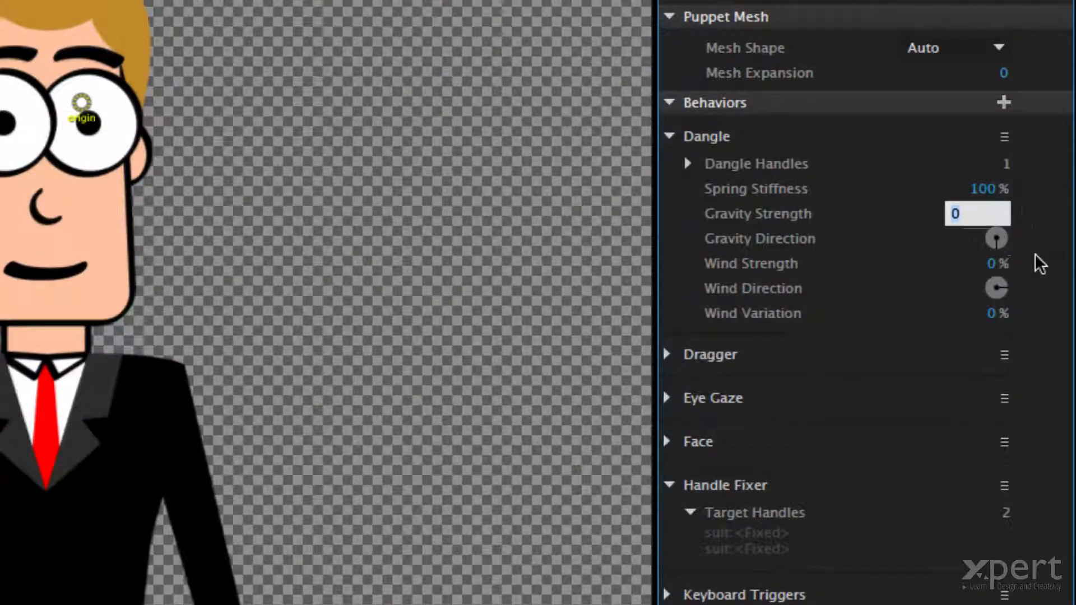
pyautogui.write('200')
pyautogui.press('Return')
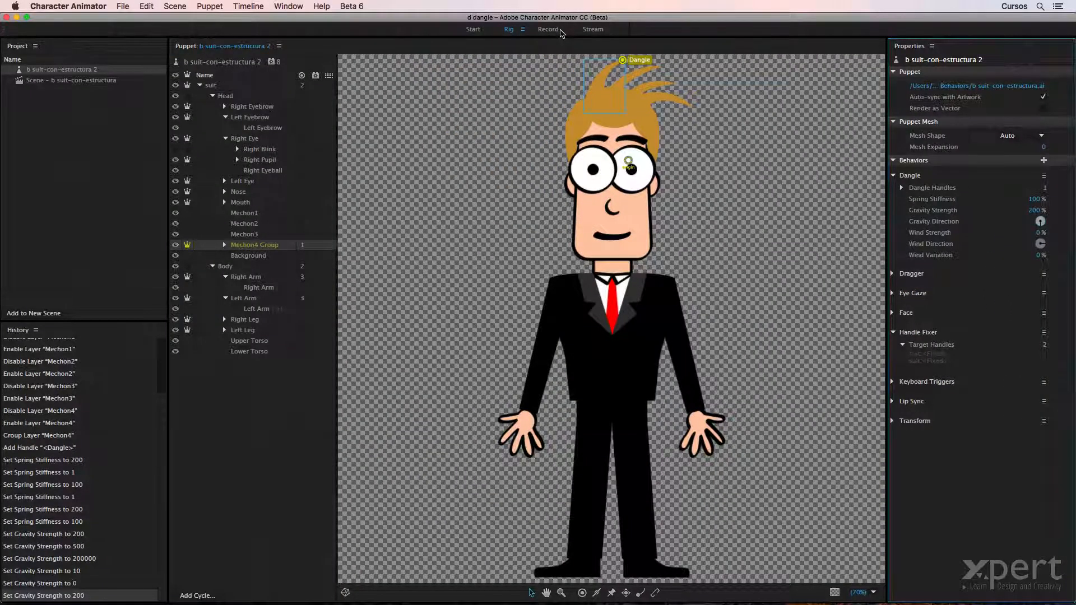
pyautogui.click(562, 34)
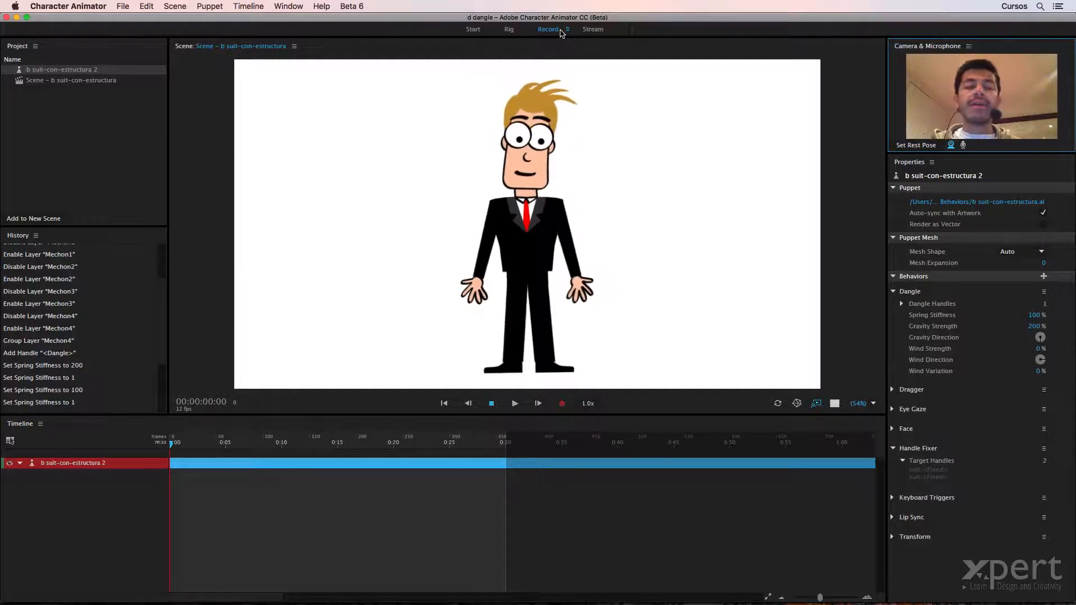
pyautogui.click(510, 29)
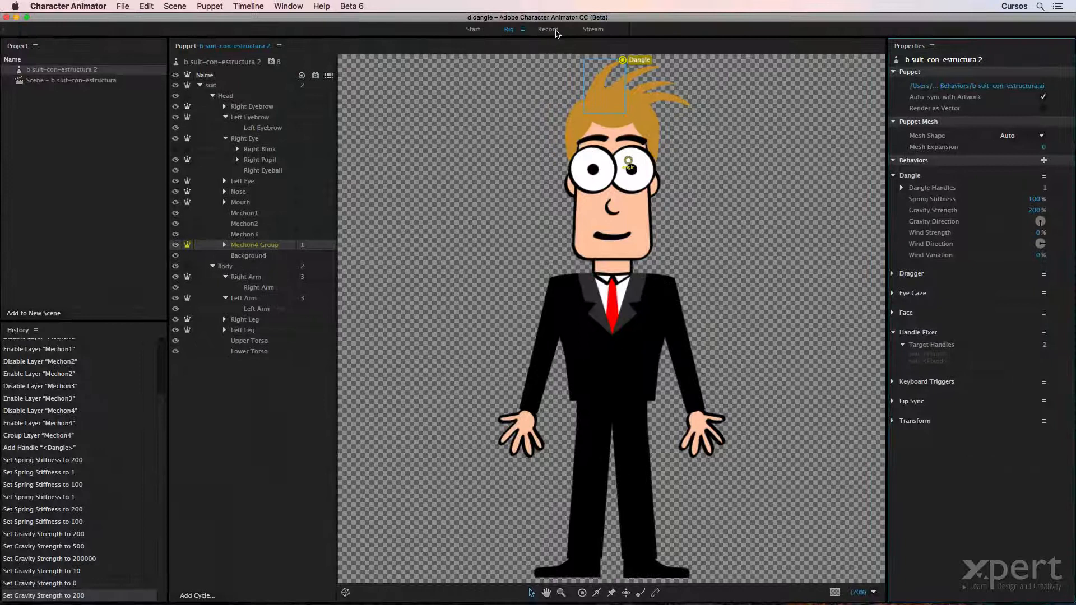
pyautogui.click(555, 31)
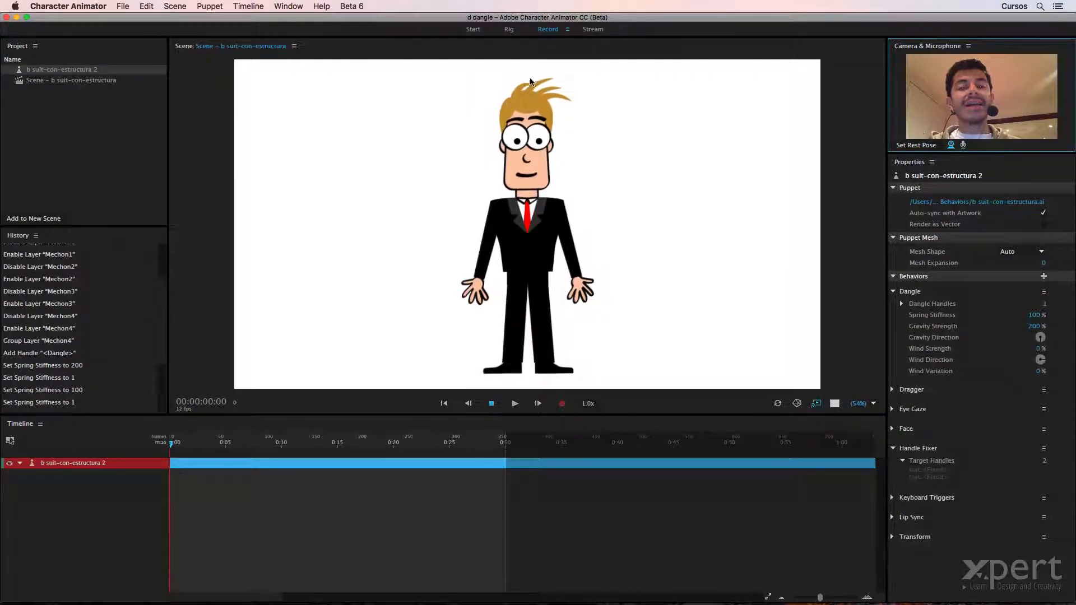
# Go back to the Rig workspace and set the Dangle Gravity Strength to 10%.
pyautogui.click(512, 31)
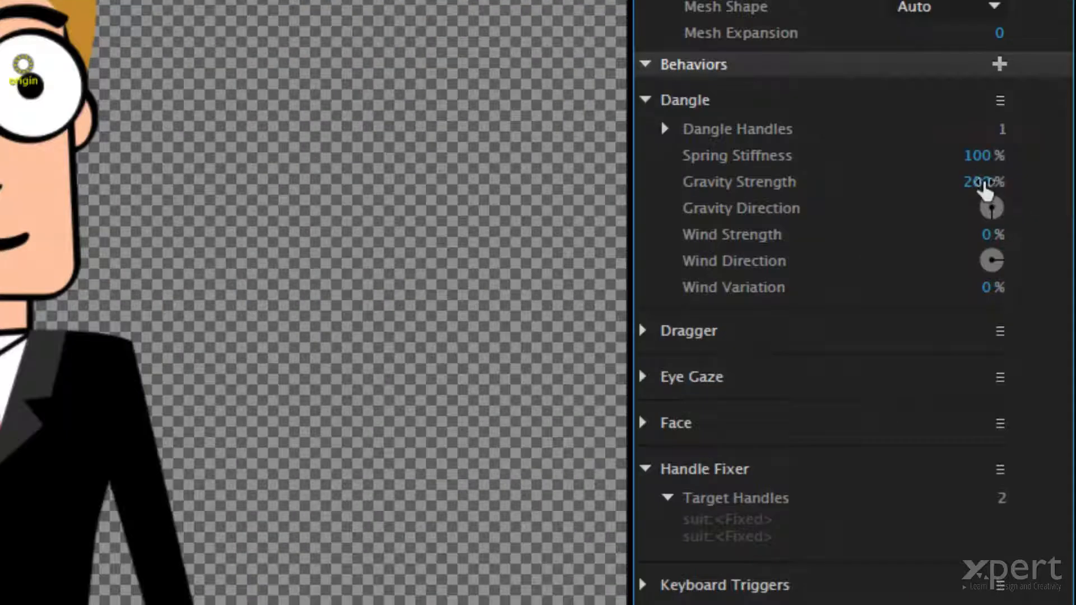
pyautogui.click(1037, 211)
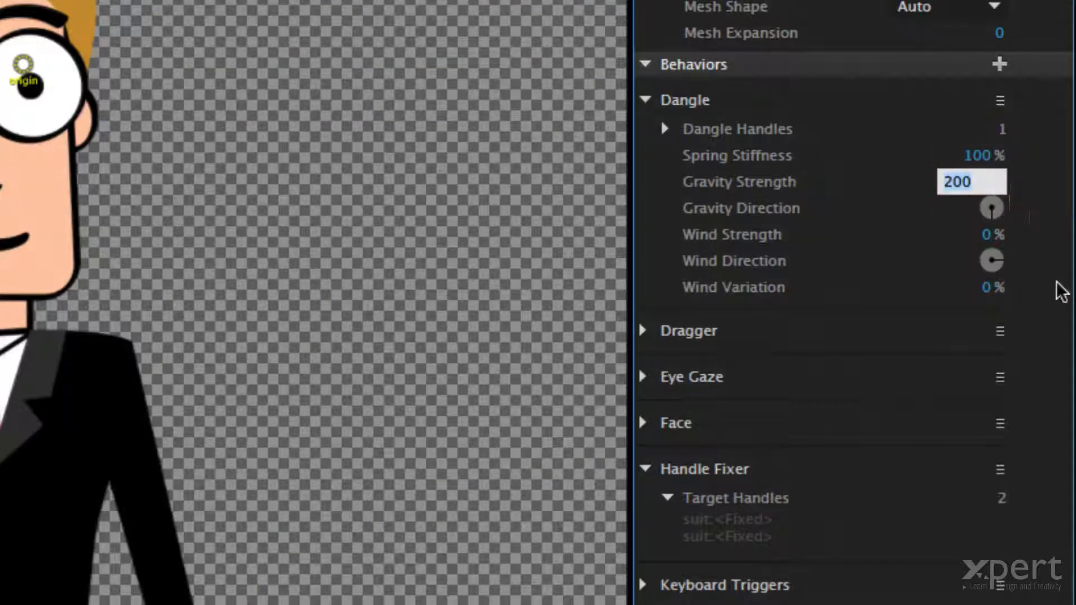
pyautogui.write('10')
pyautogui.press('Return')
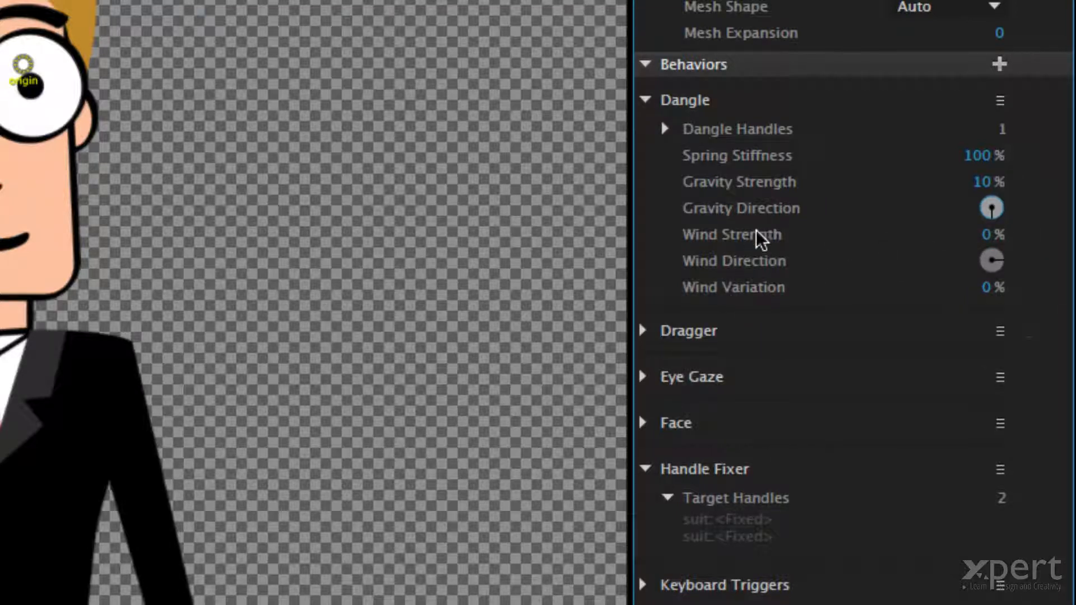
# Set the Dangle Wind Strength to 100% and preview the puppet in the Record workspace.
pyautogui.click(988, 236)
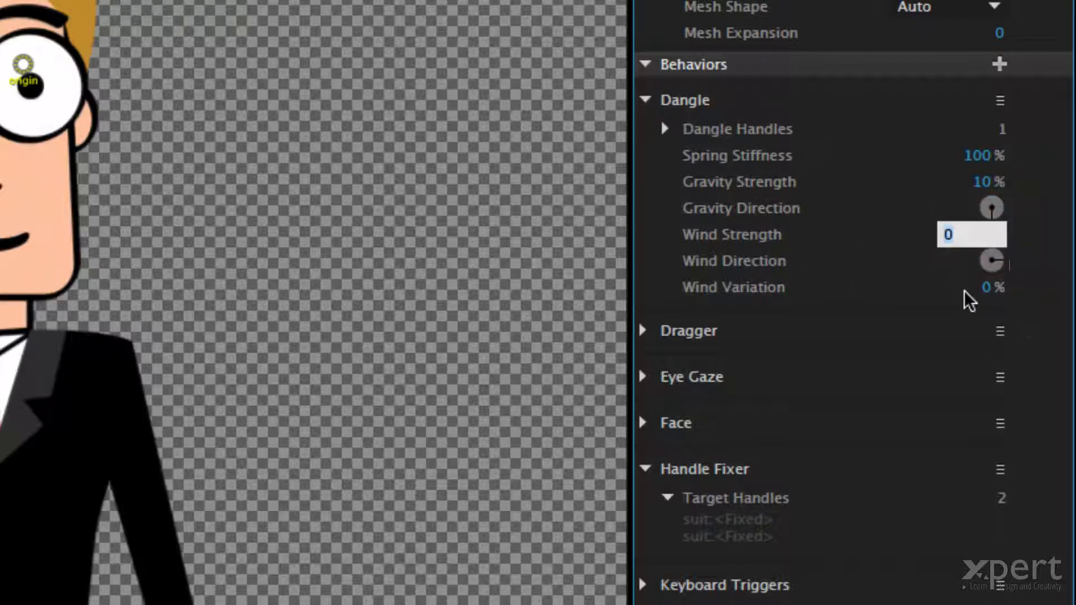
pyautogui.write('100')
pyautogui.press('Return')
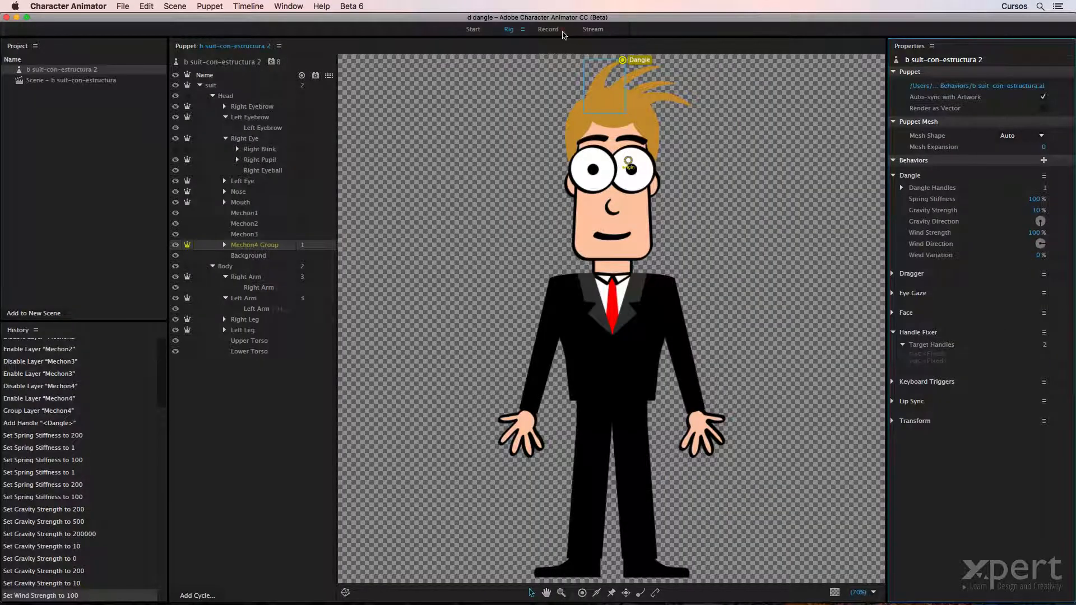
pyautogui.click(563, 32)
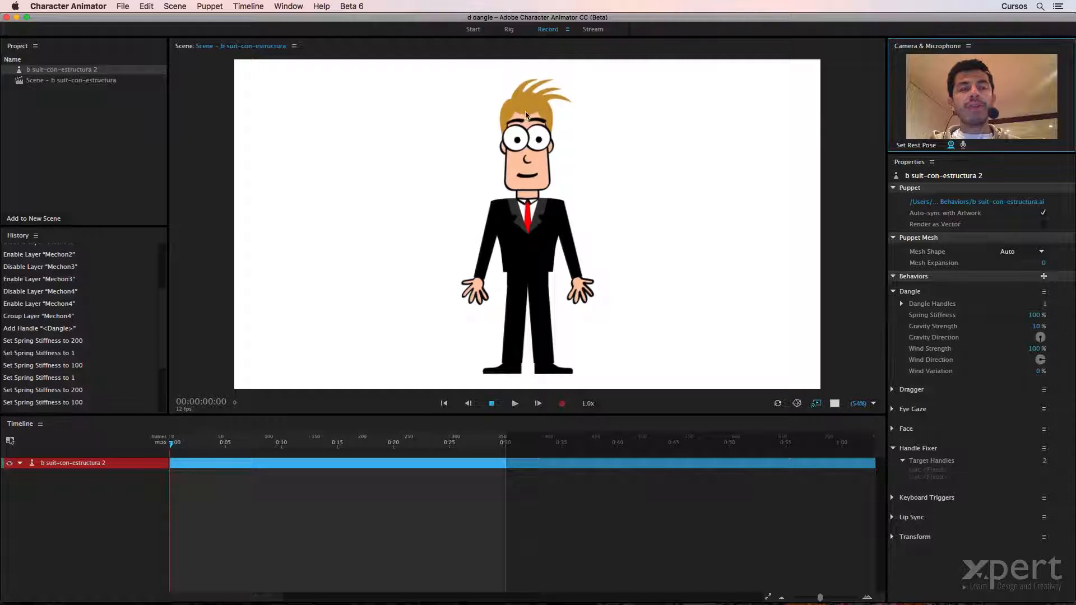
# In the Rig workspace, set Dangle's Wind Strength to 300% and Wind Variation to 50%, and preview the puppet in the Record workspace.
pyautogui.click(512, 31)
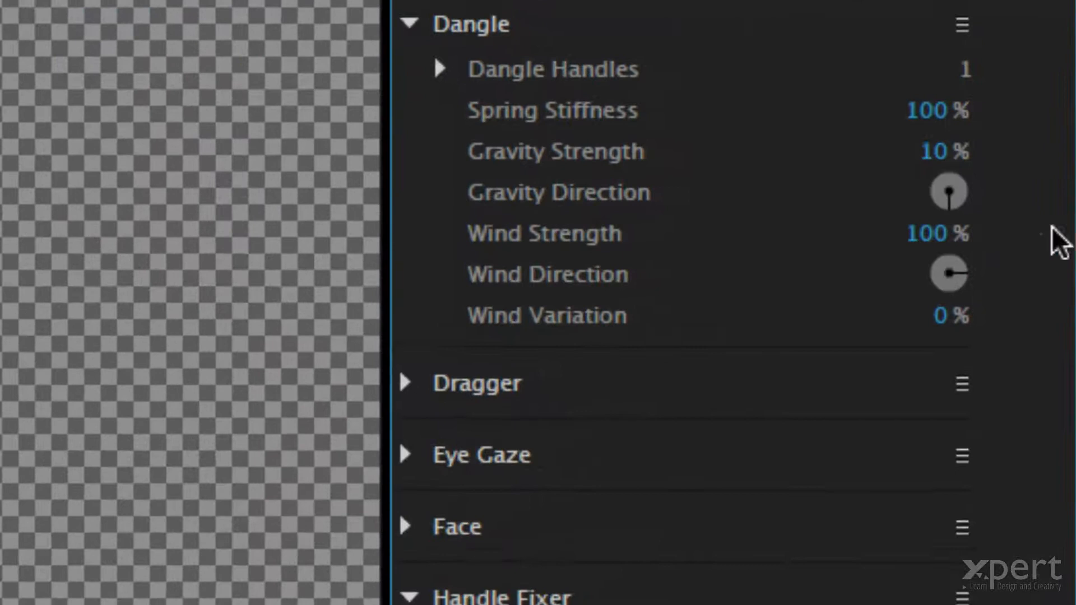
pyautogui.click(965, 233)
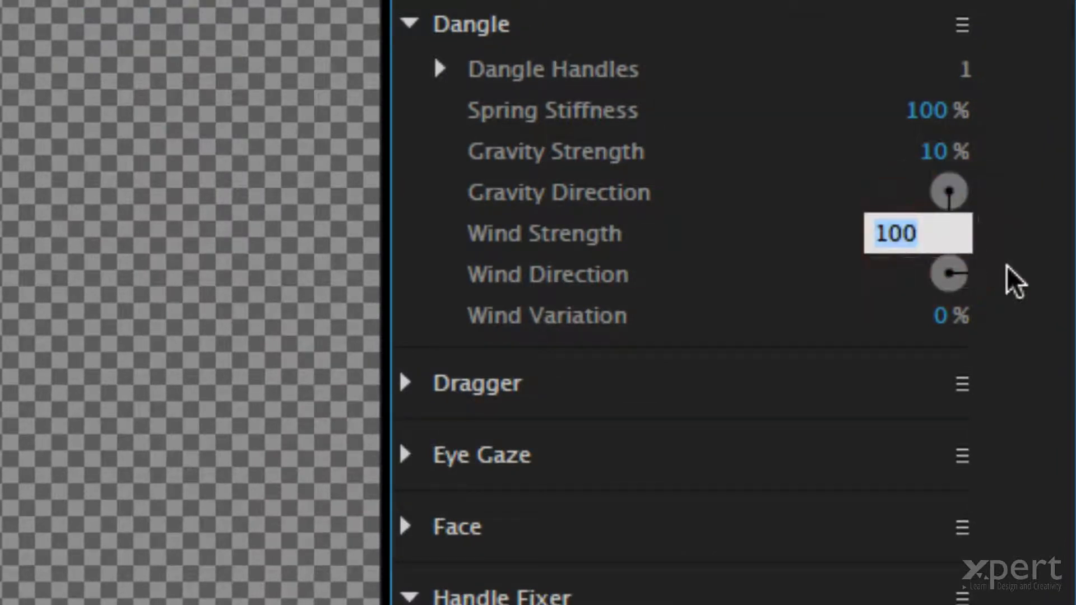
pyautogui.write('300')
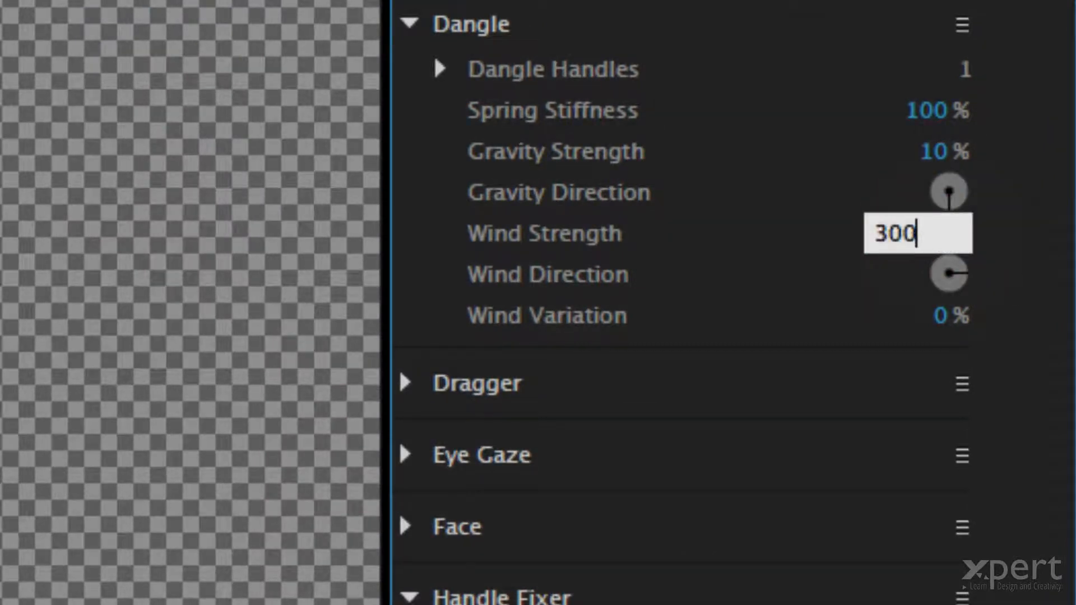
pyautogui.press('Tab')
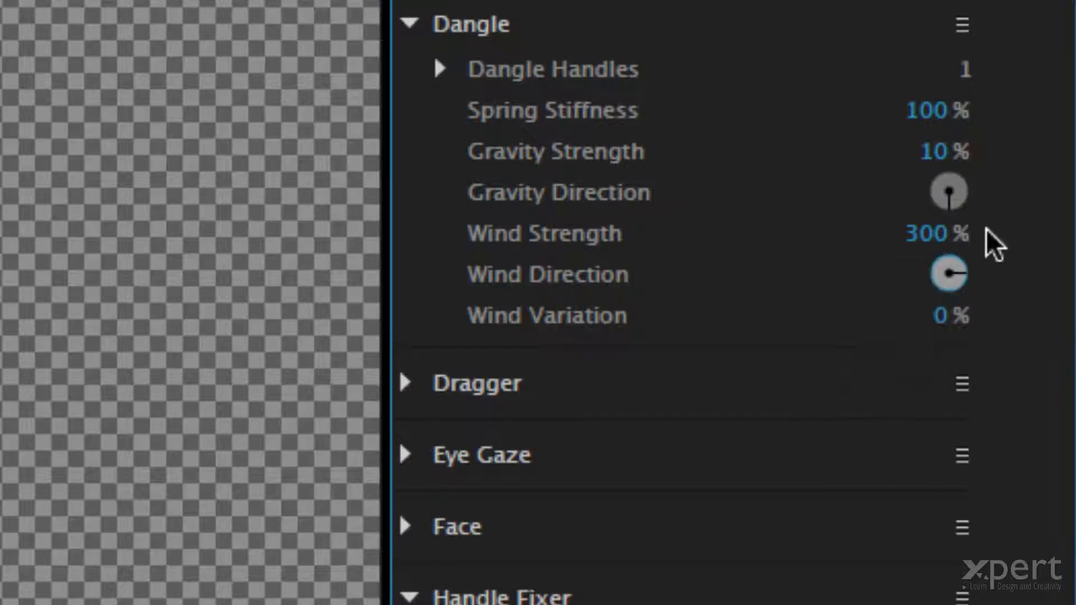
pyautogui.click(945, 317)
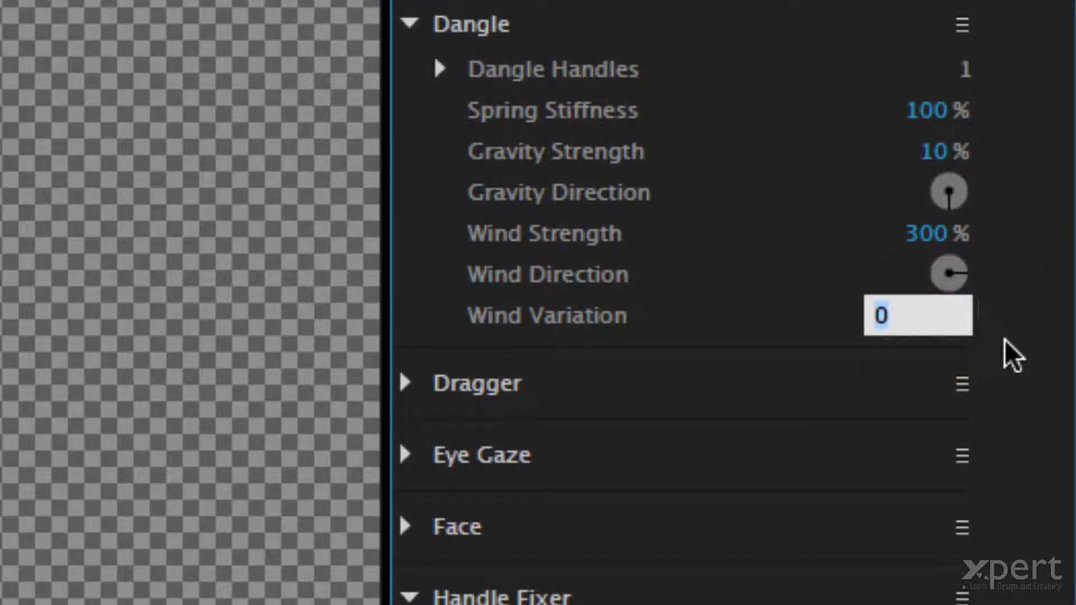
pyautogui.write('50')
pyautogui.press('Return')
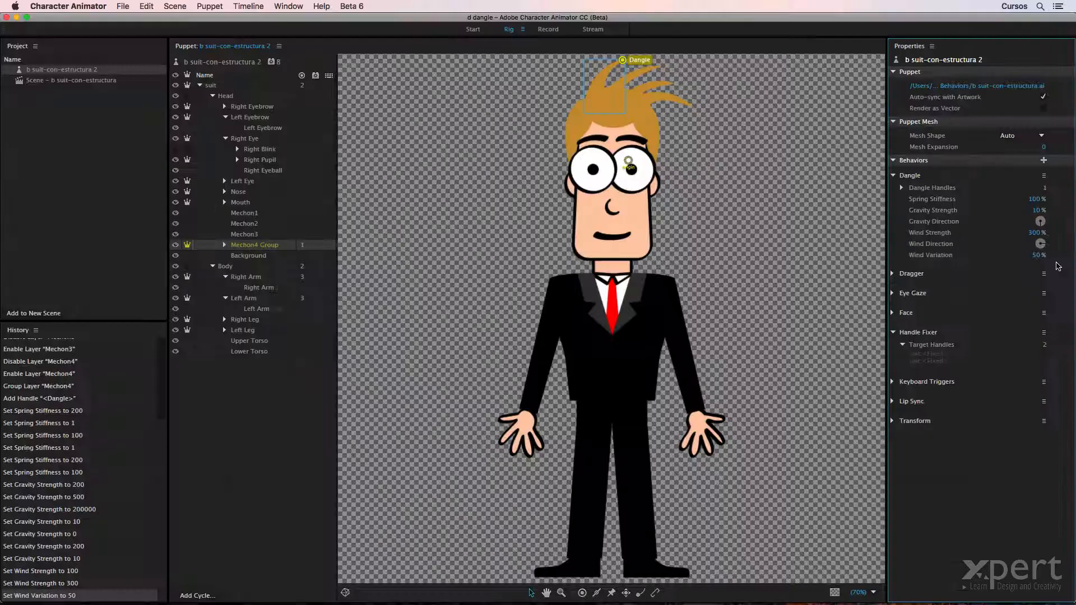
pyautogui.click(556, 30)
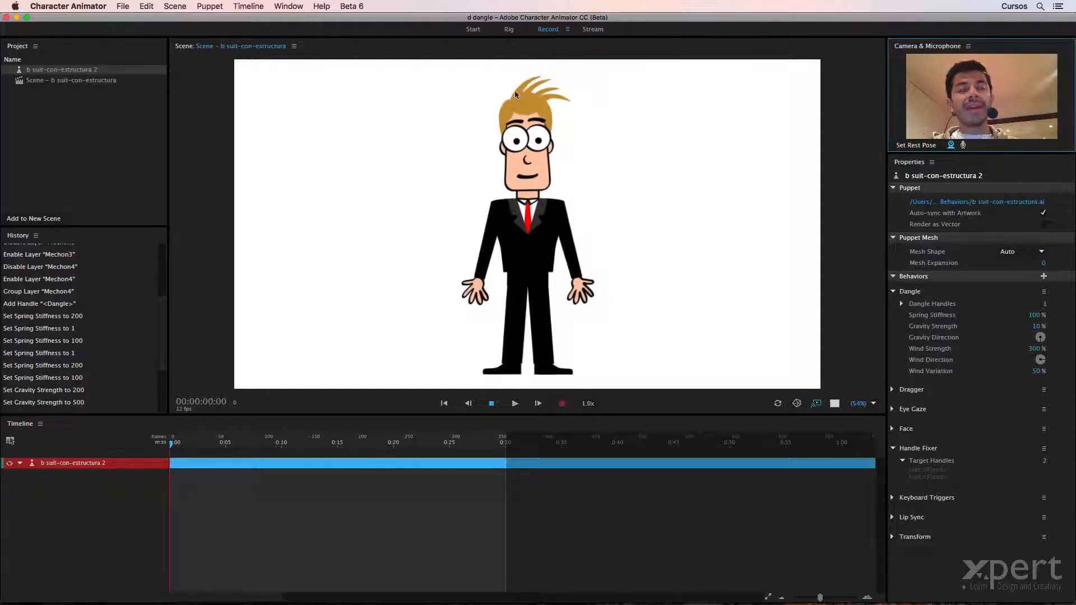
# Set Dangle's Wind Strength to 120% in the Rig workspace and preview the puppet in the Record workspace.
pyautogui.click(509, 30)
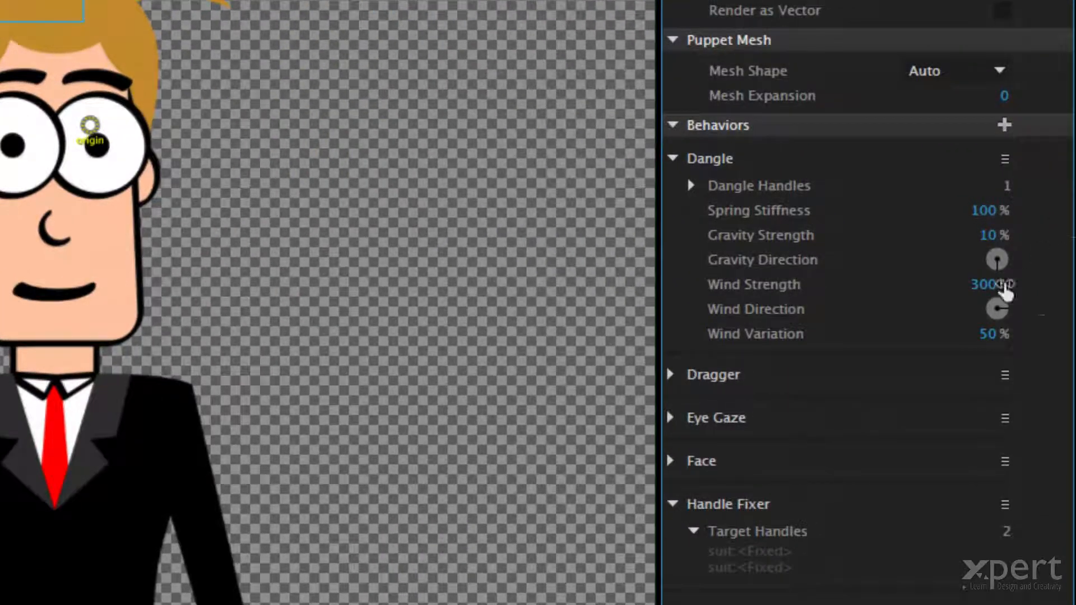
pyautogui.click(985, 291)
pyautogui.write('120')
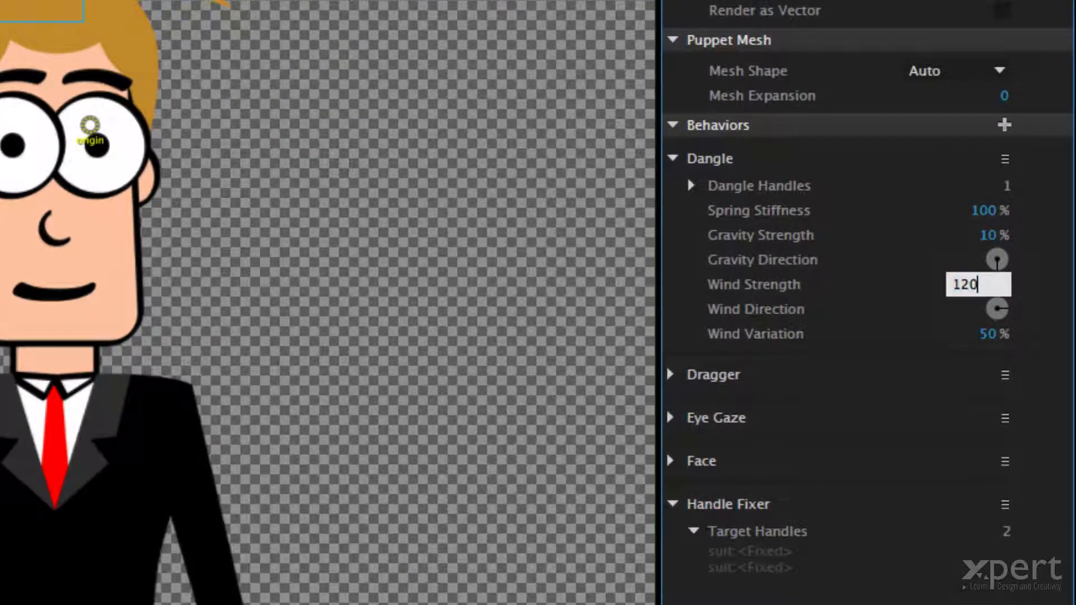
pyautogui.press('Return')
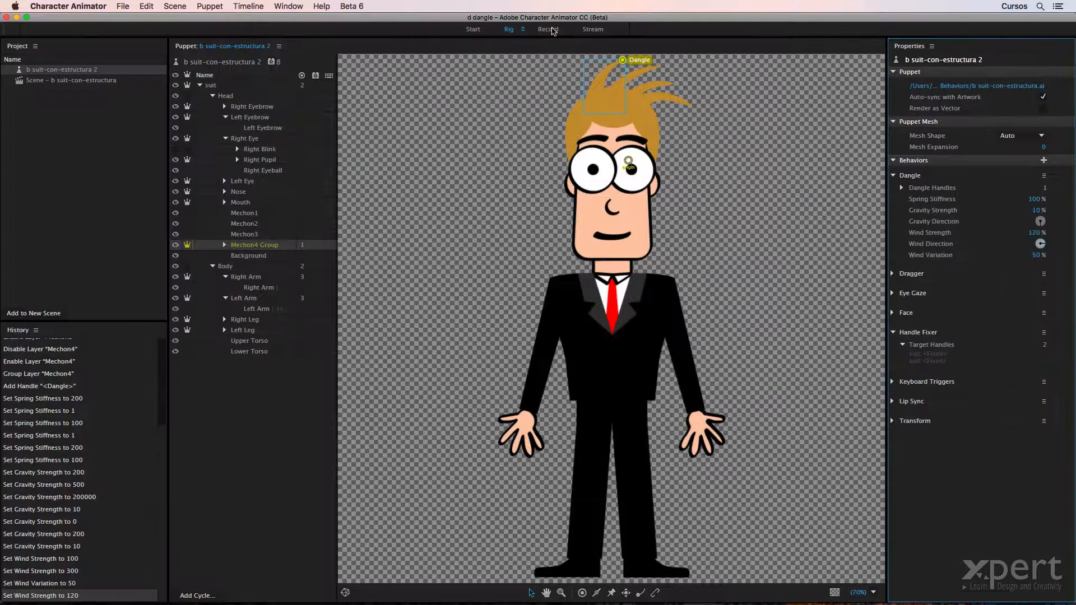
pyautogui.click(554, 30)
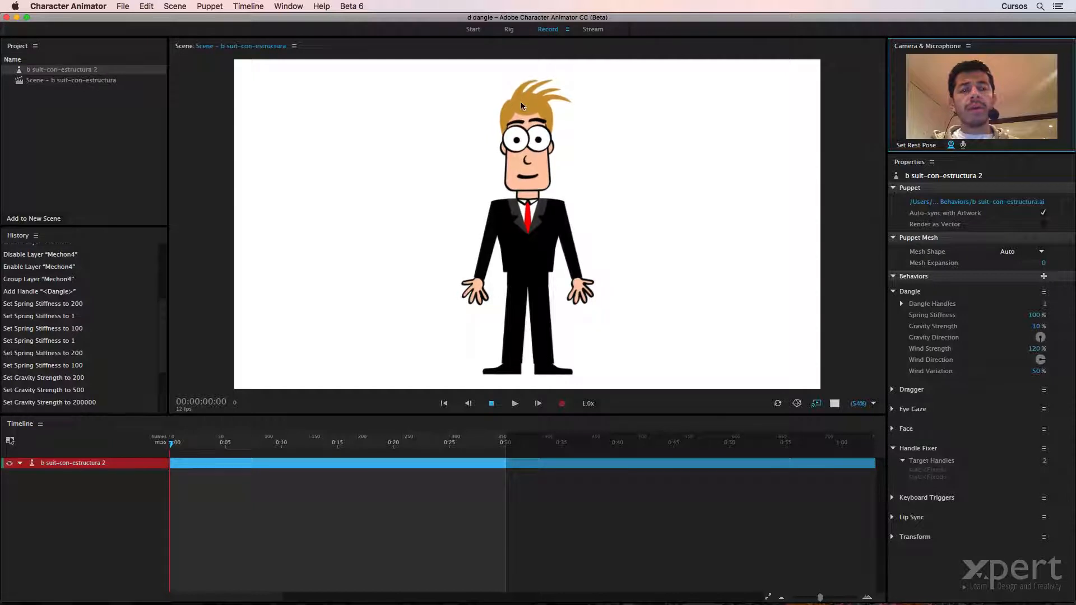
# Back in the Rig workspace, put the hair layers Mechon3, Mechon2 and Mechon1 each into its own group.
pyautogui.click(513, 31)
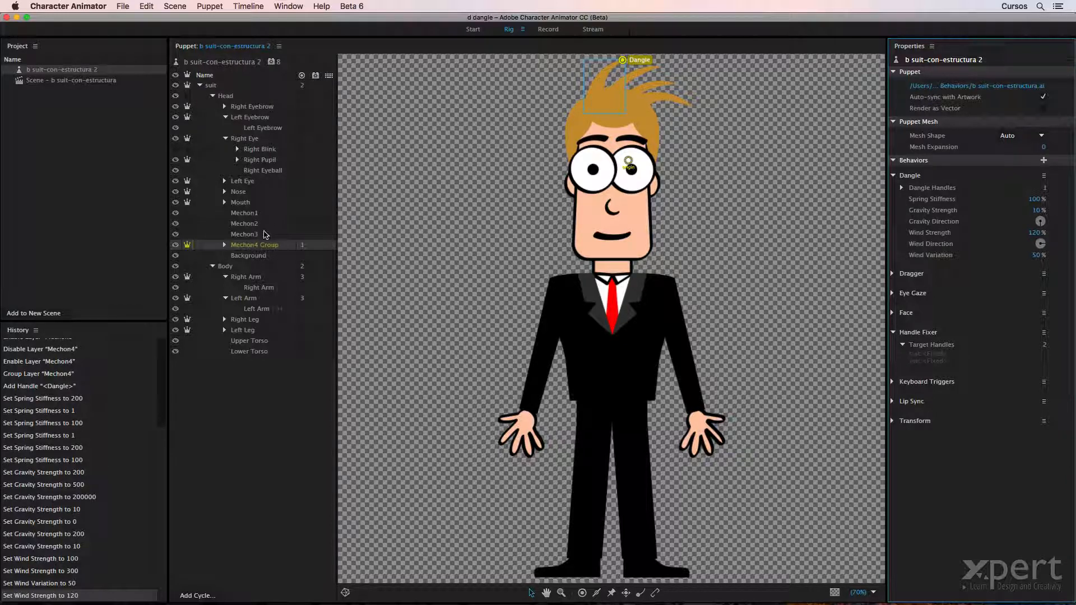
pyautogui.click(264, 233)
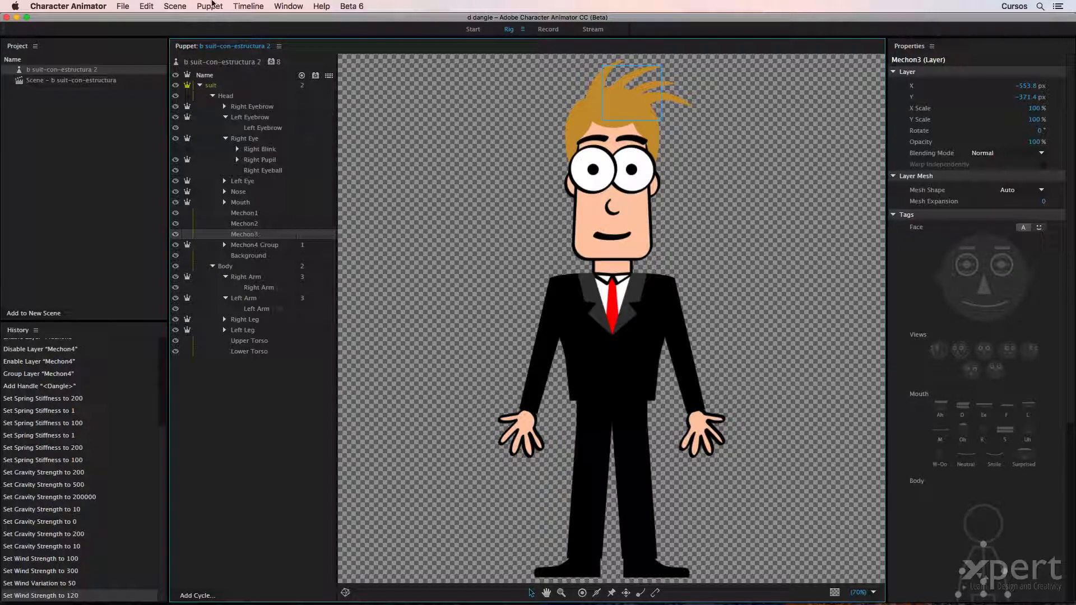
pyautogui.click(209, 6)
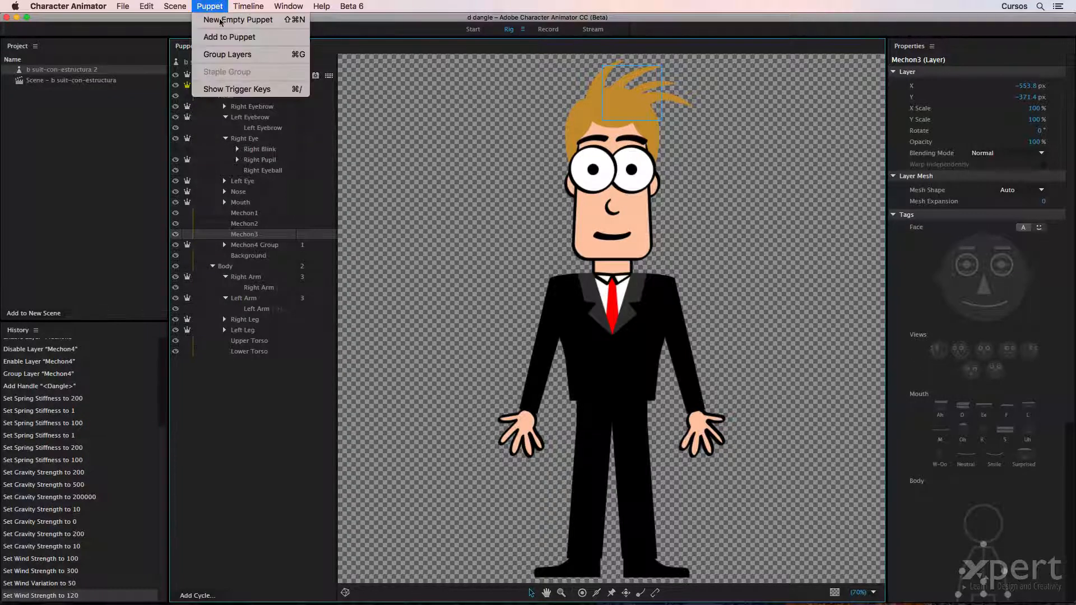
pyautogui.click(265, 55)
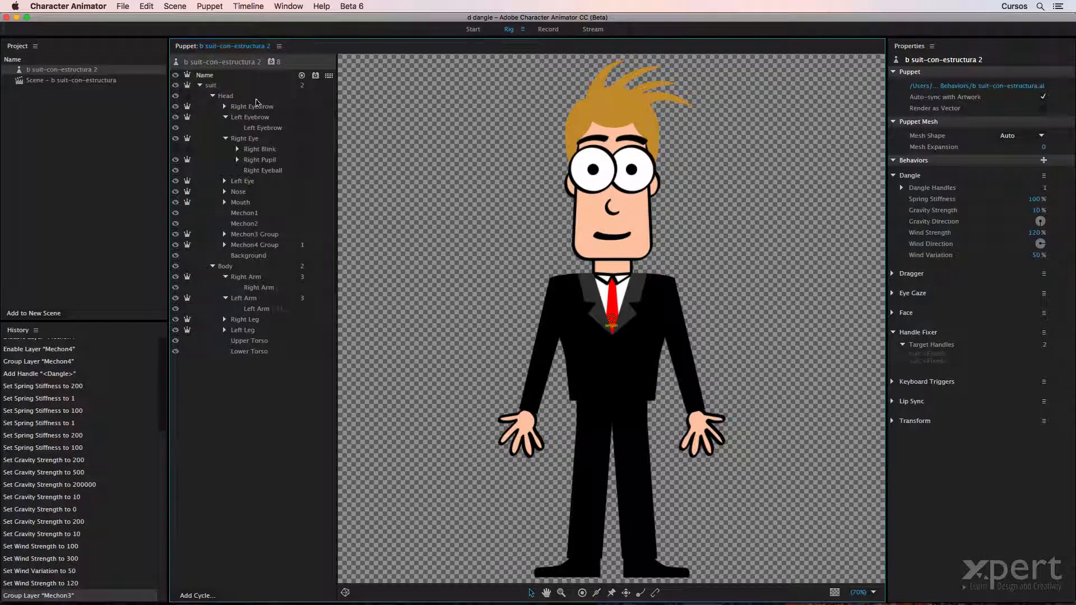
pyautogui.click(253, 224)
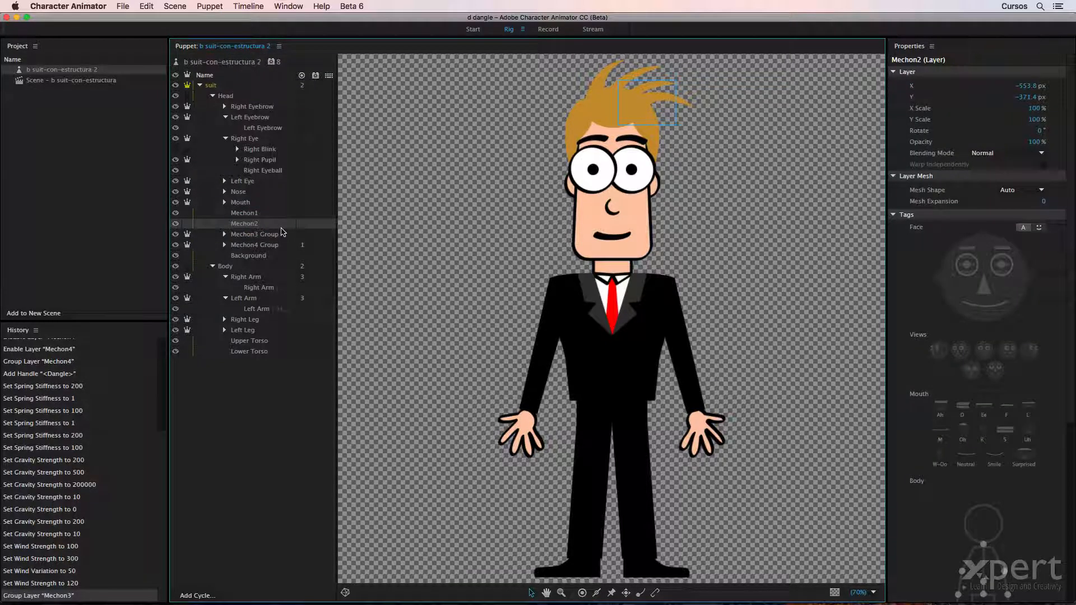
pyautogui.press('super+g')
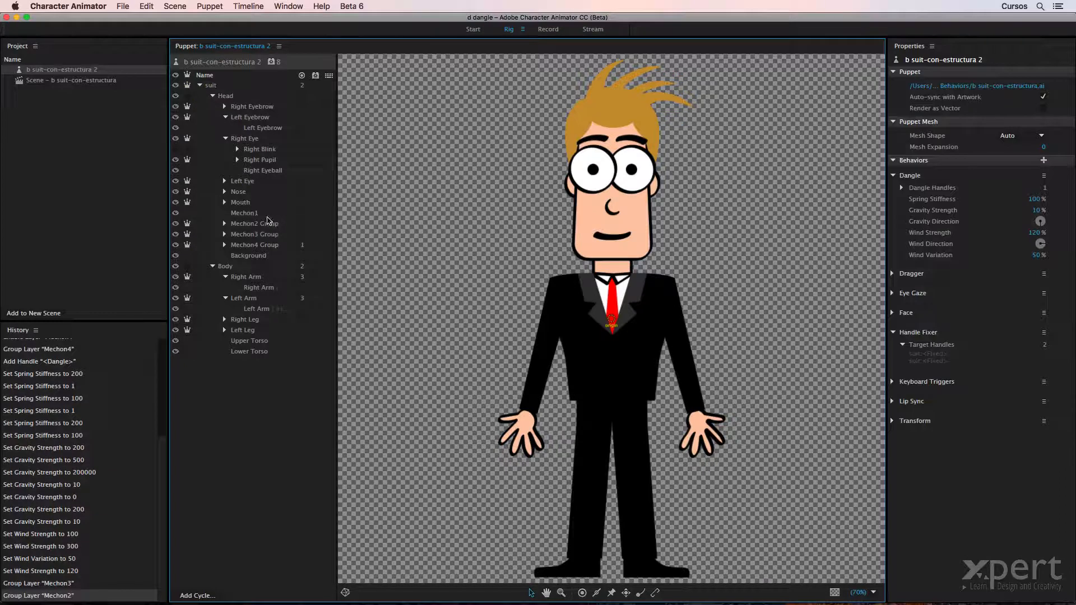
pyautogui.click(267, 218)
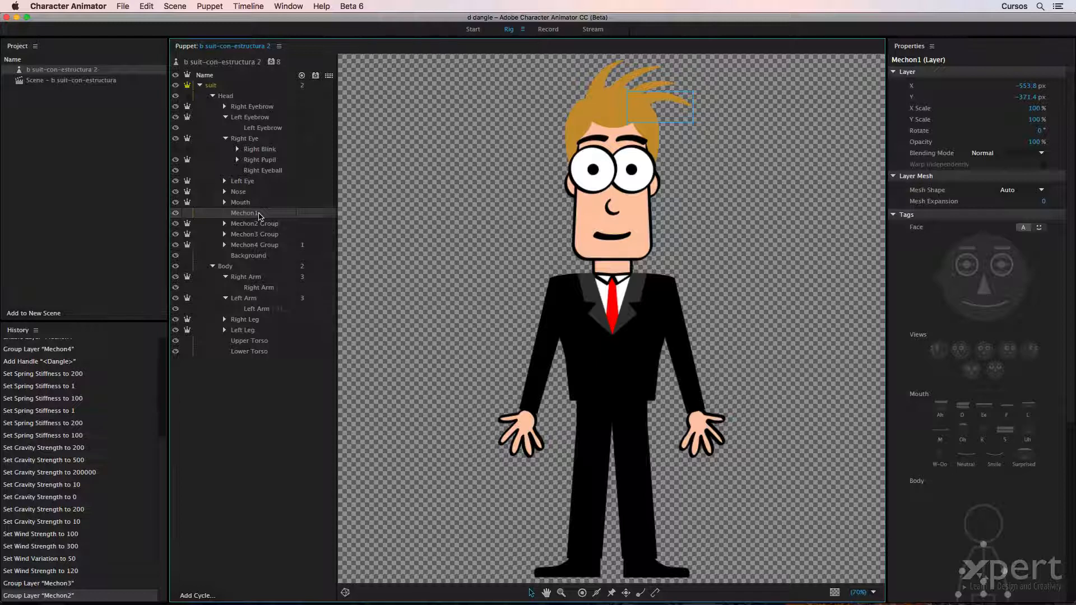
pyautogui.press('super+g')
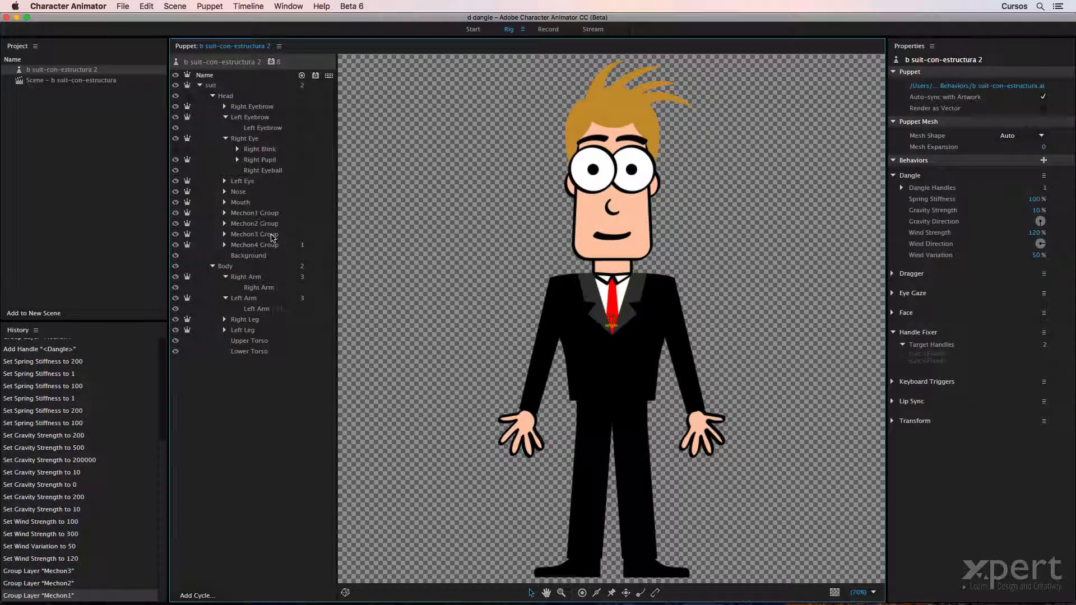
# Add a Dangle handle at the hair tip of Mechon3, Mechon2 and Mechon1 Group, and preview the puppet in the Record workspace.
pyautogui.click(271, 236)
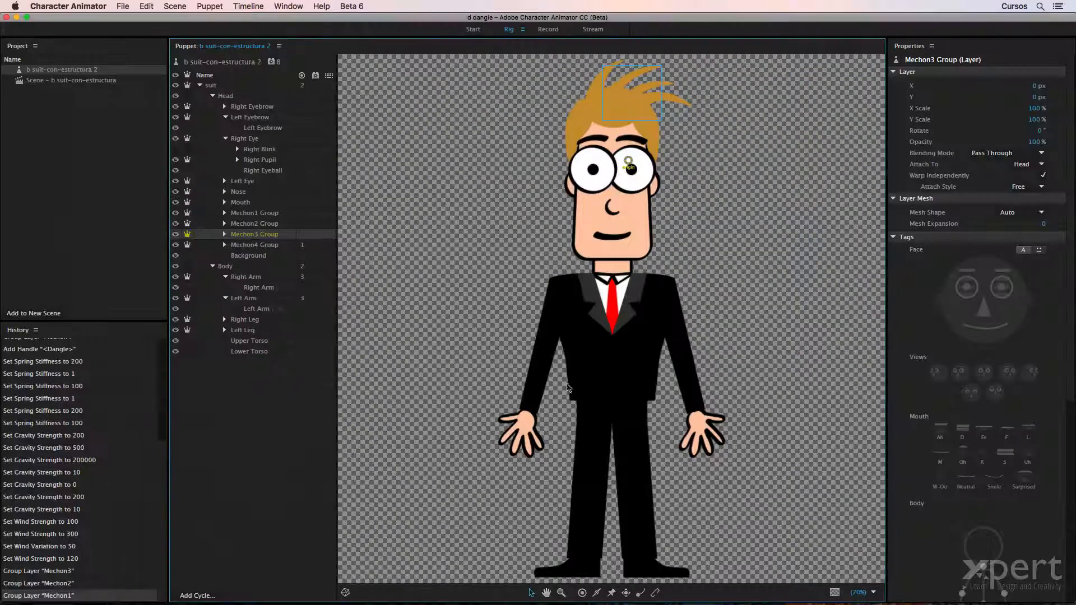
pyautogui.click(642, 592)
pyautogui.click(660, 65)
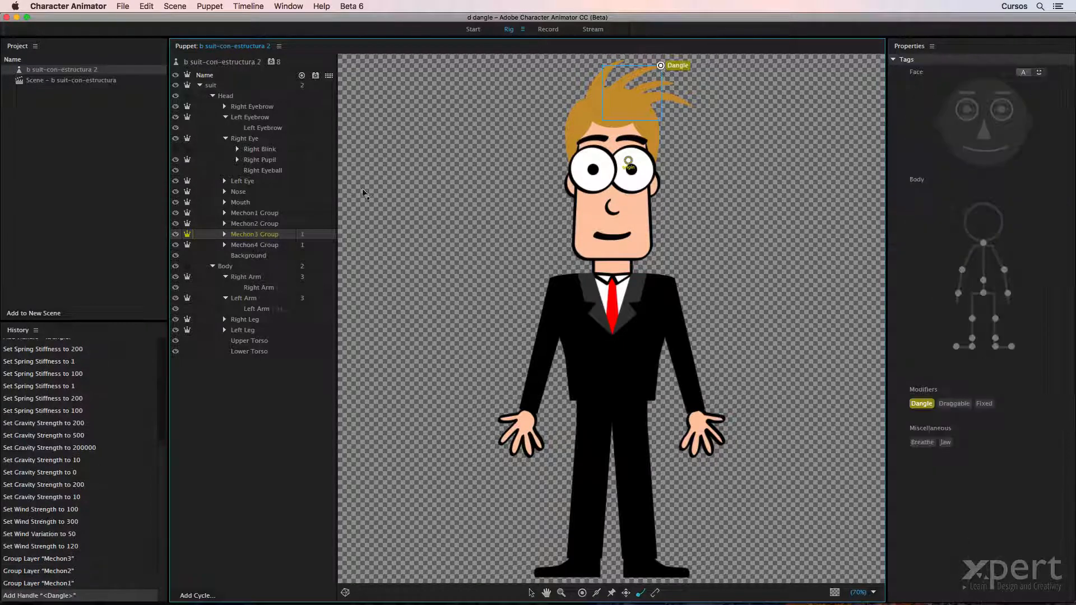
pyautogui.click(265, 223)
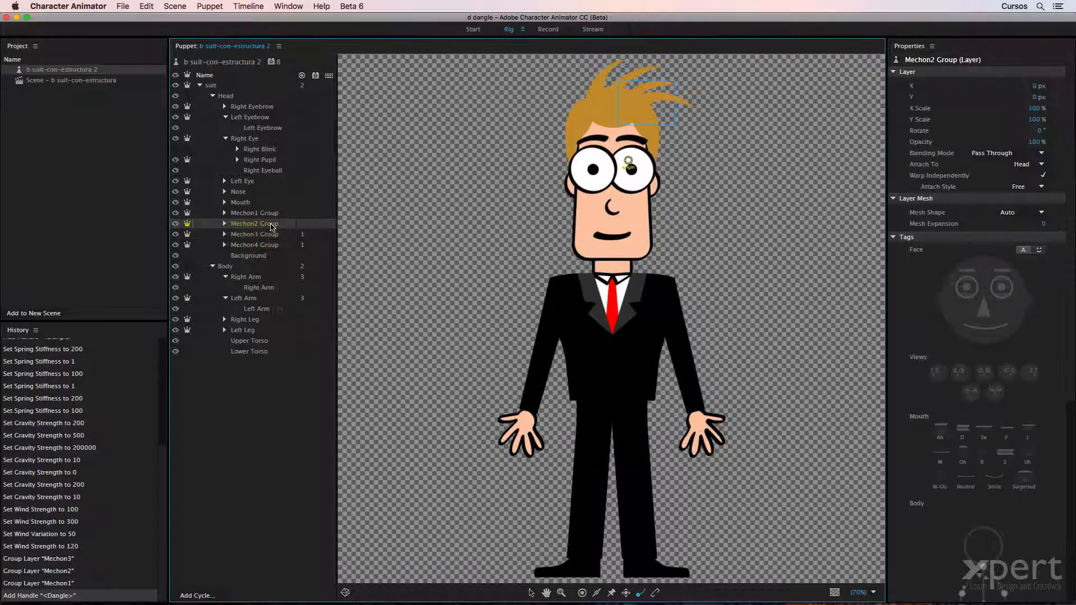
pyautogui.click(674, 80)
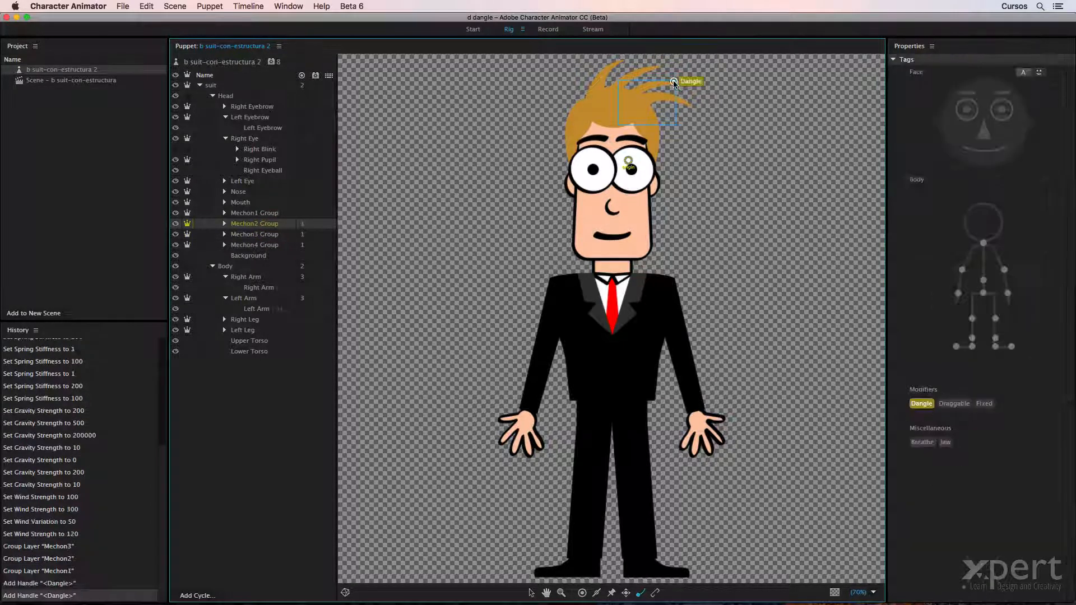
pyautogui.click(269, 214)
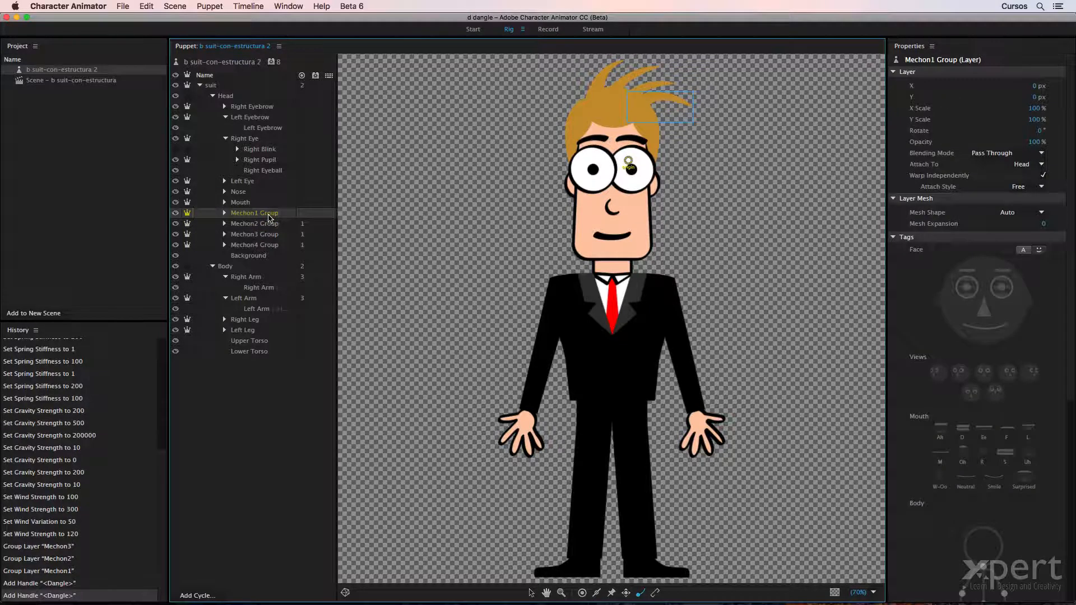
pyautogui.click(692, 107)
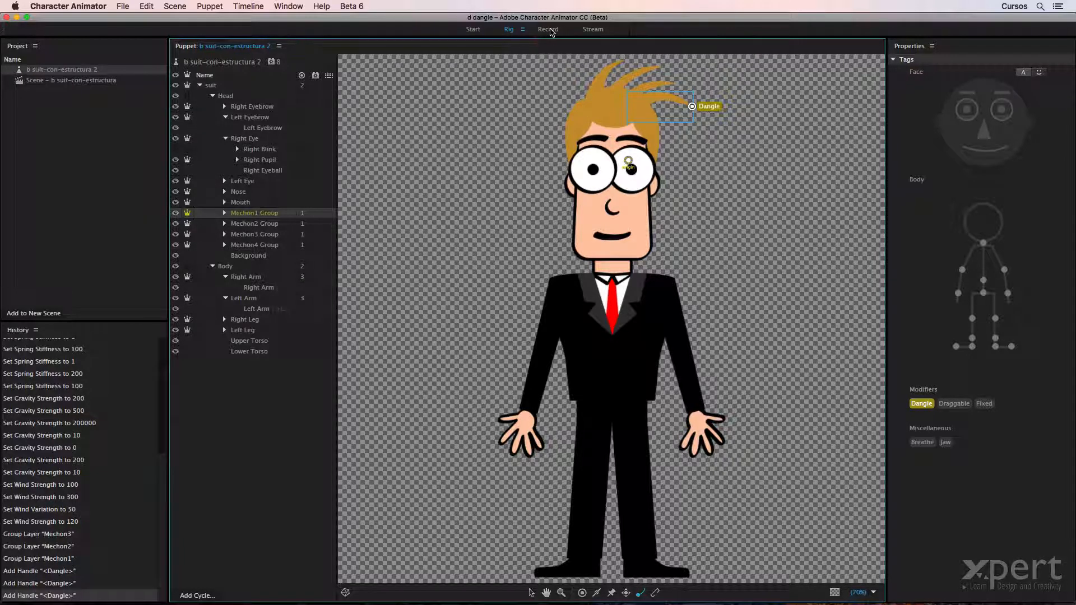
pyautogui.click(548, 29)
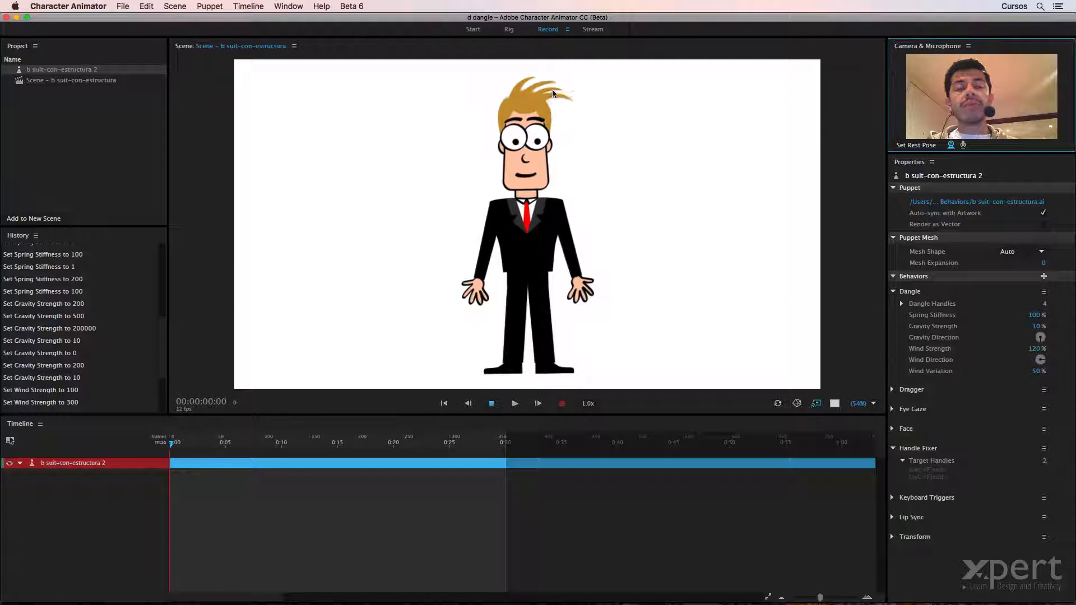
# Return to the Rig workspace and add a separate Dangle behavior to Mechon3 Group.
pyautogui.click(513, 31)
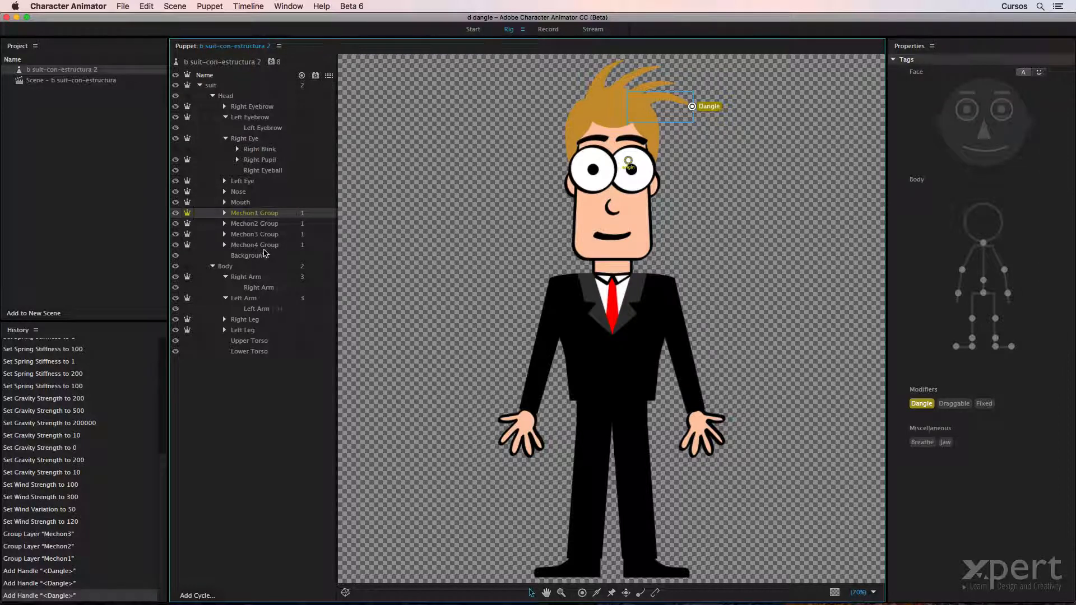
pyautogui.click(261, 248)
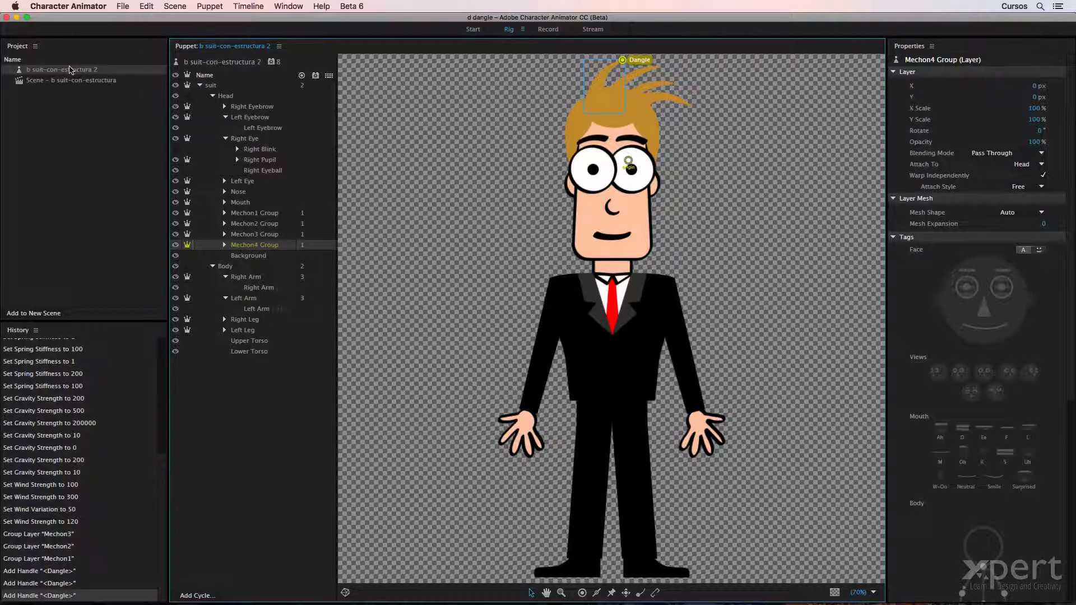
pyautogui.click(70, 69)
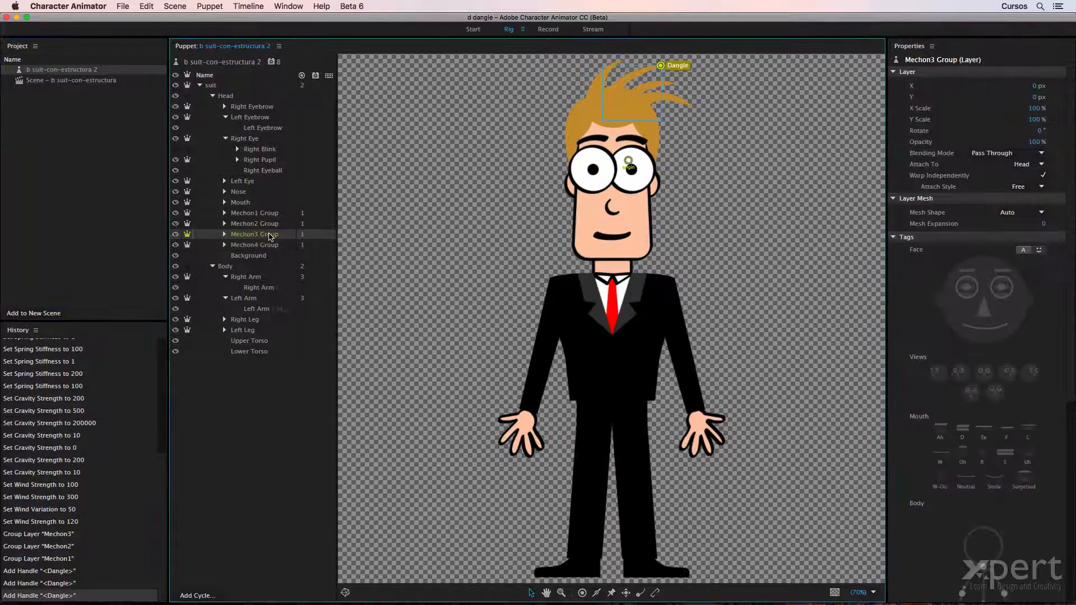
pyautogui.scroll(-5, 992, 503)
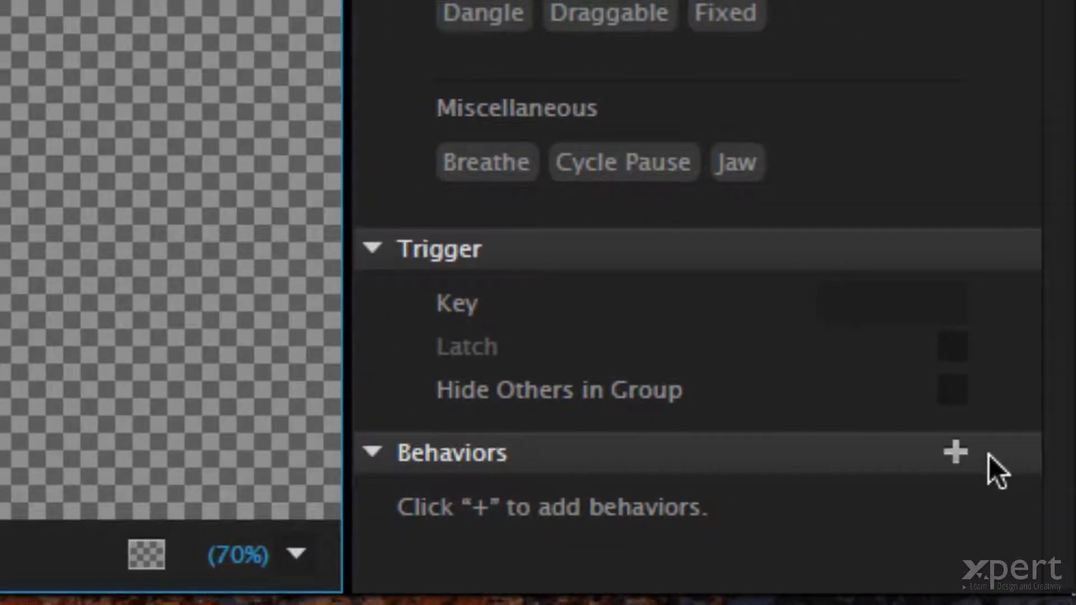
pyautogui.click(961, 452)
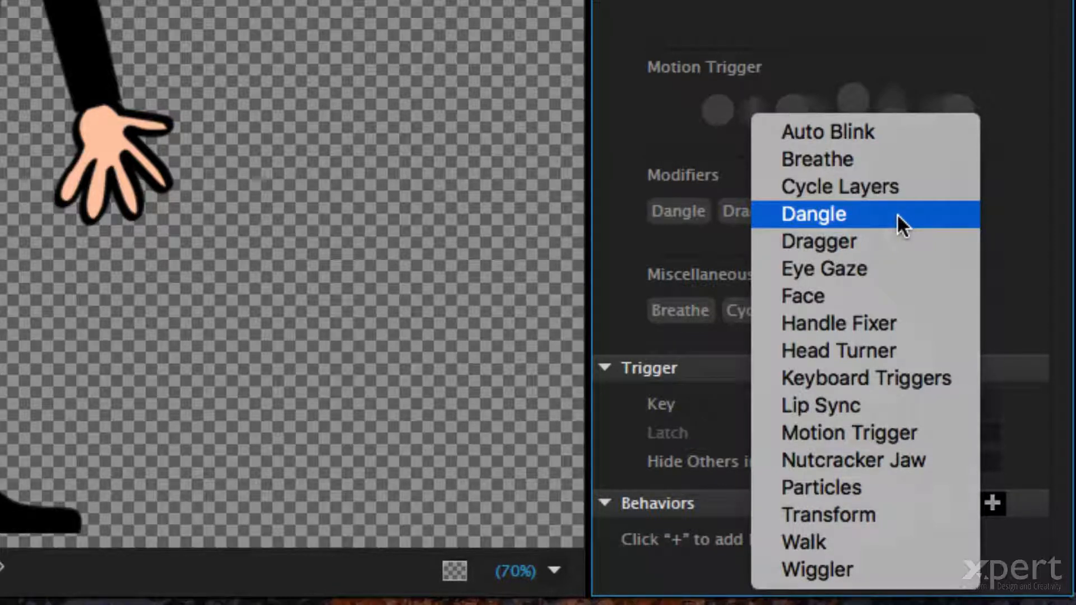
pyautogui.click(898, 217)
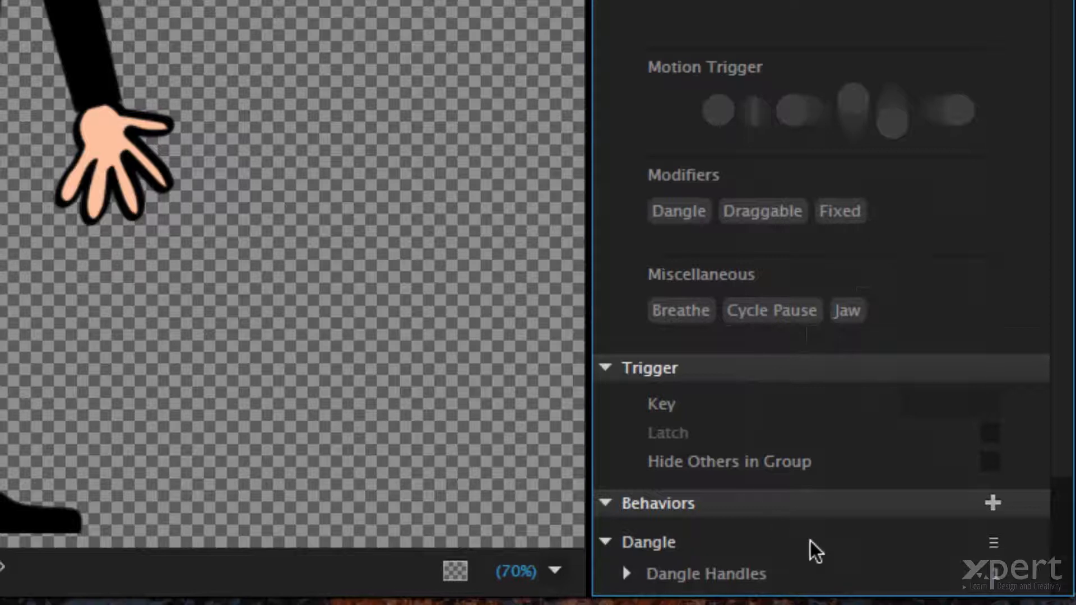
# Set the Spring Stiffness of Mechon3 Group's Dangle behavior to 200% and its Gravity Strength to 40%.
pyautogui.scroll(-4, 811, 540)
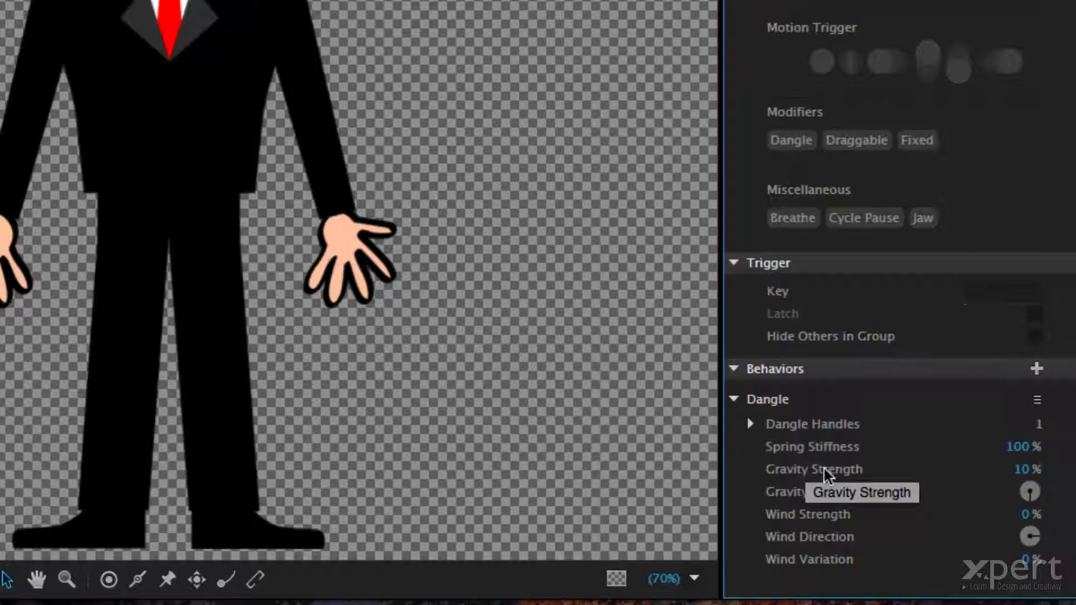
pyautogui.click(1017, 449)
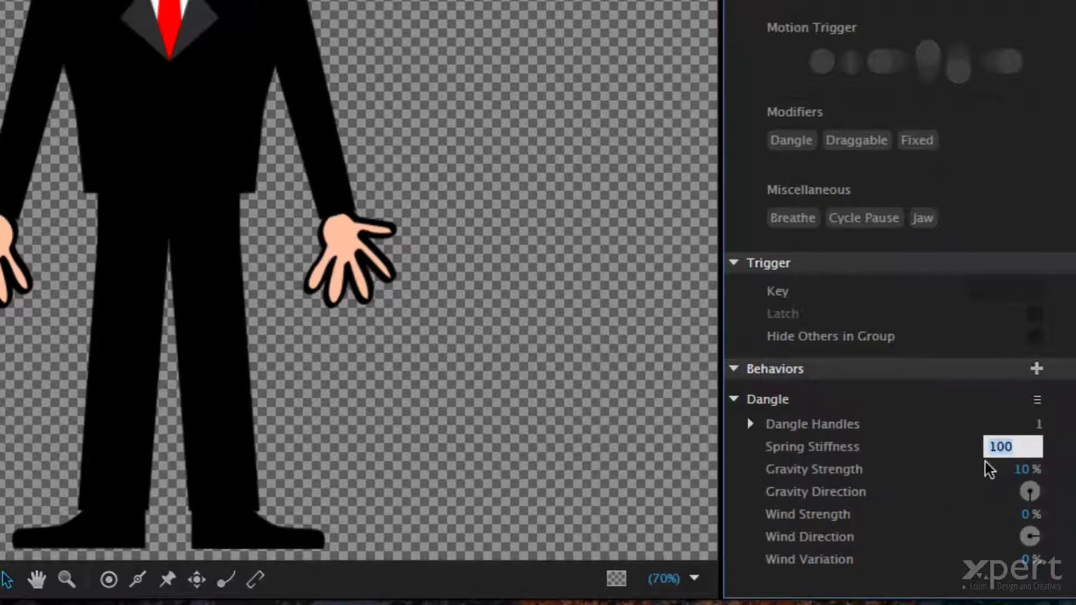
pyautogui.write('200')
pyautogui.press('Return')
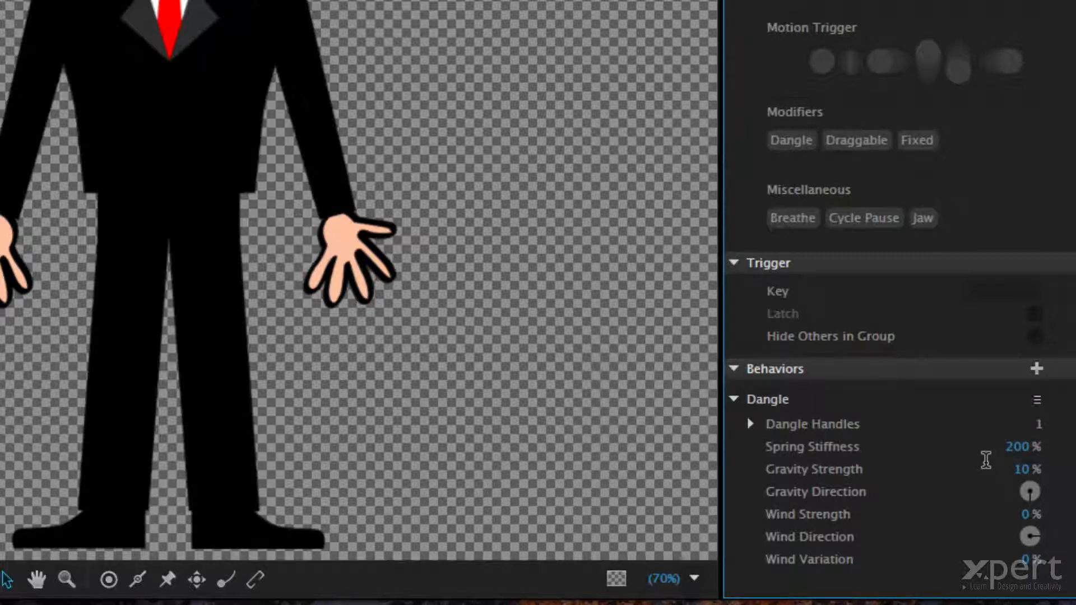
pyautogui.click(1022, 470)
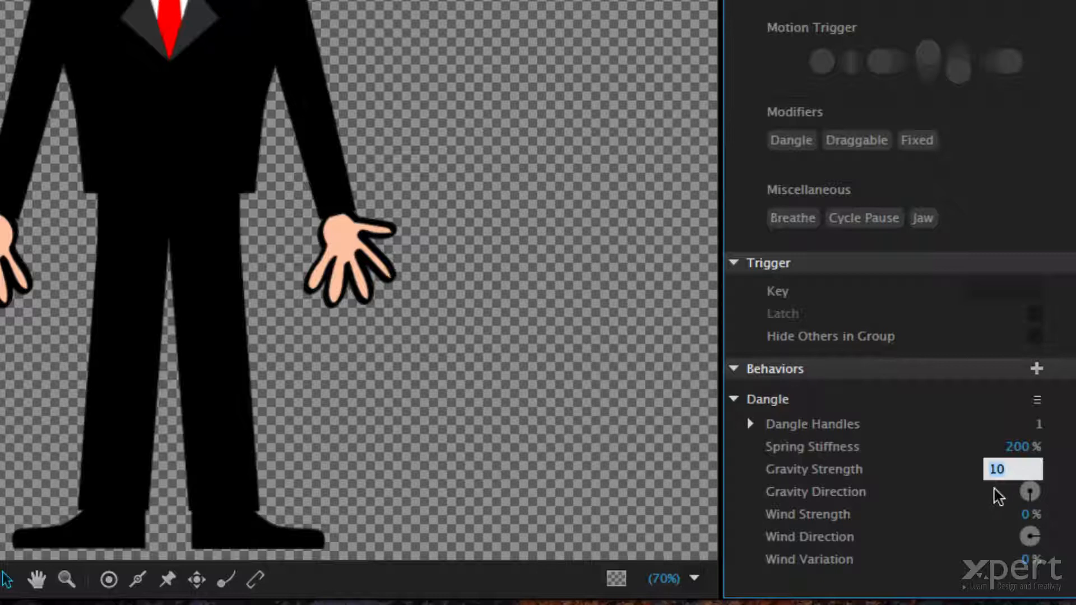
pyautogui.write('40')
pyautogui.press('Return')
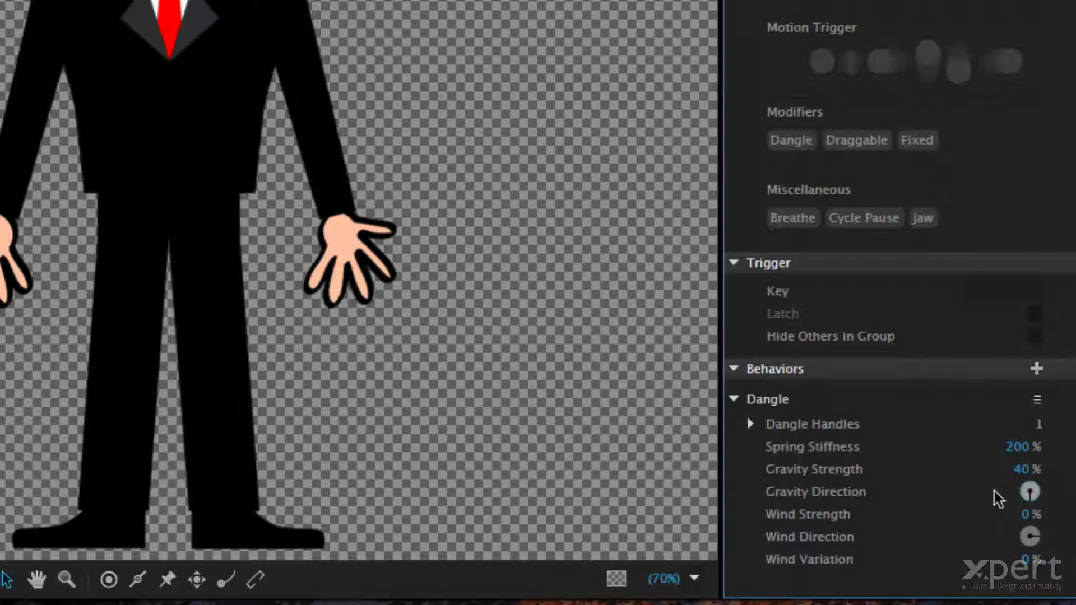
# Set the Wind Strength of Mechon3 Group's Dangle behavior to 50% and its Wind Variation to 20%.
pyautogui.click(1026, 514)
pyautogui.write('50')
pyautogui.press('Tab')
pyautogui.press('Tab')
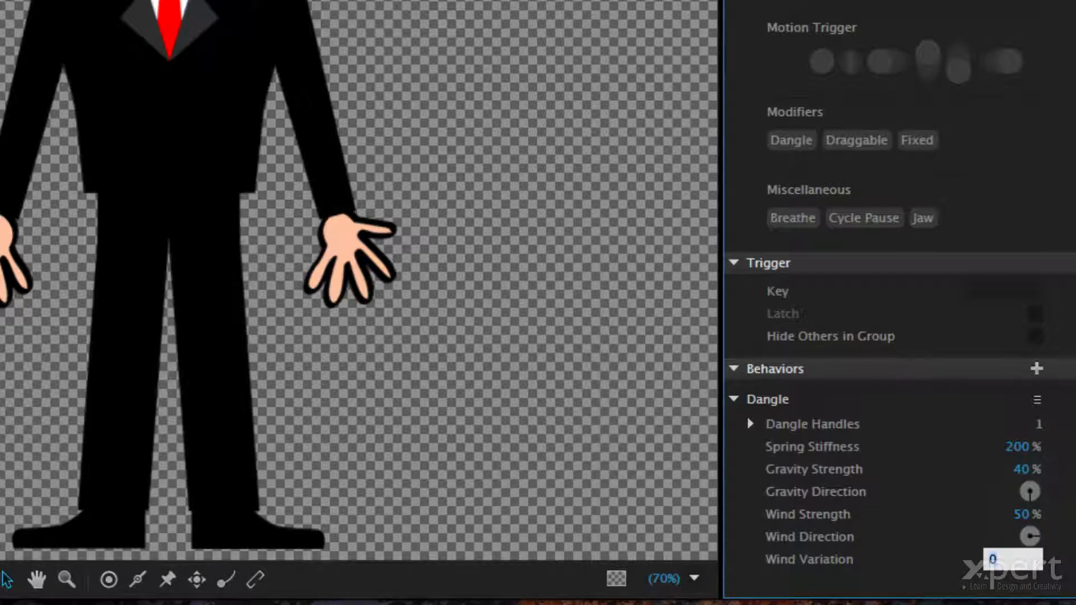
pyautogui.write('20')
pyautogui.press('Return')
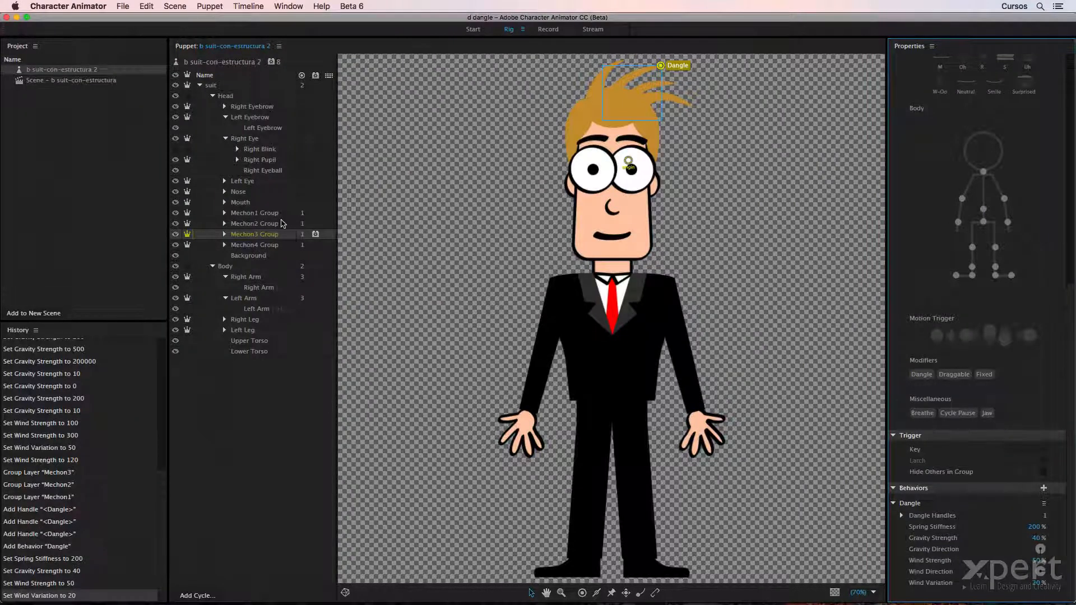
# Add a separate Dangle behavior to Mechon1 Group and bring its parameters into view.
pyautogui.click(280, 215)
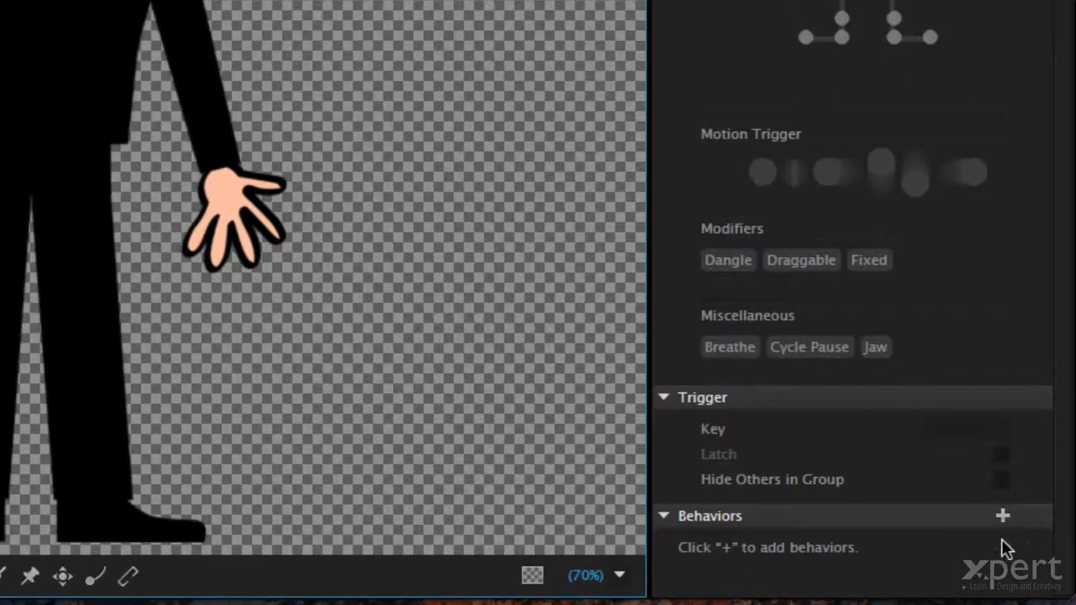
pyautogui.click(1002, 516)
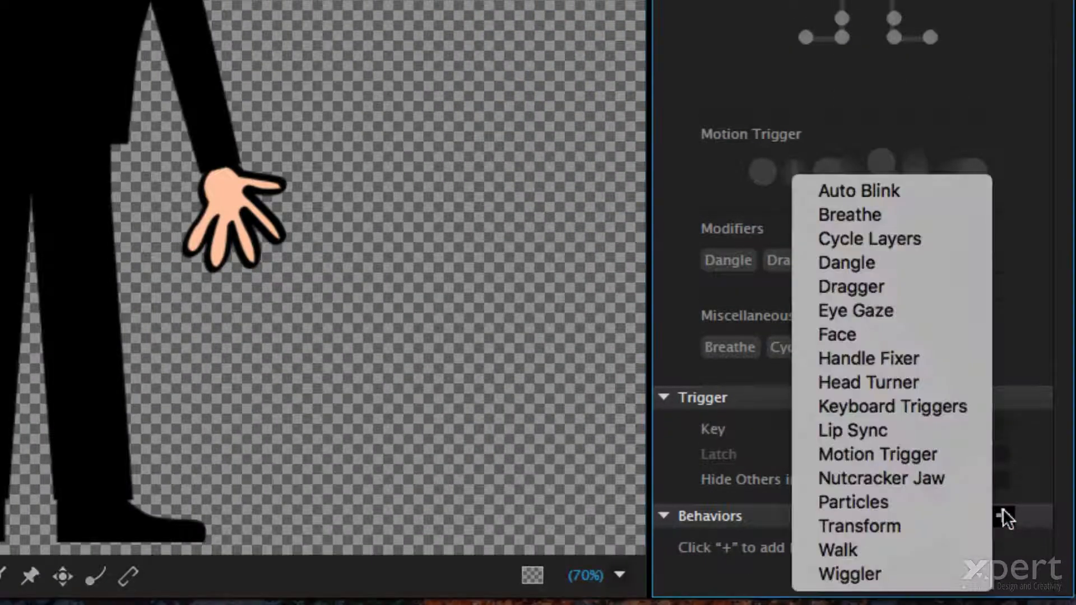
pyautogui.click(880, 261)
pyautogui.scroll(-3, 840, 360)
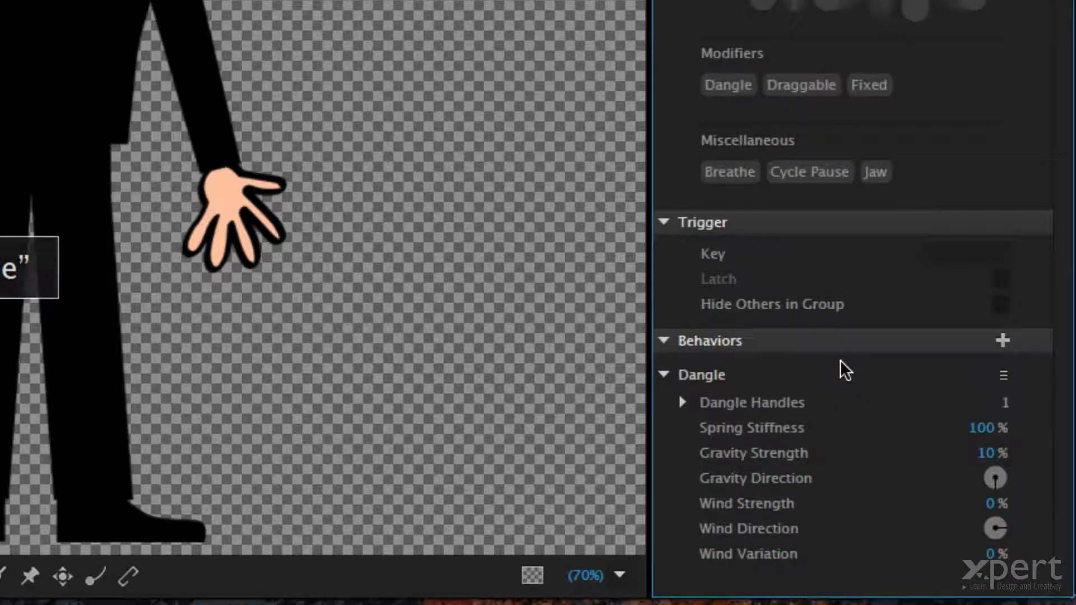
# Set the Spring Stiffness of Mechon1 Group's Dangle behavior to 170% and its Gravity Strength to 35%.
pyautogui.click(978, 428)
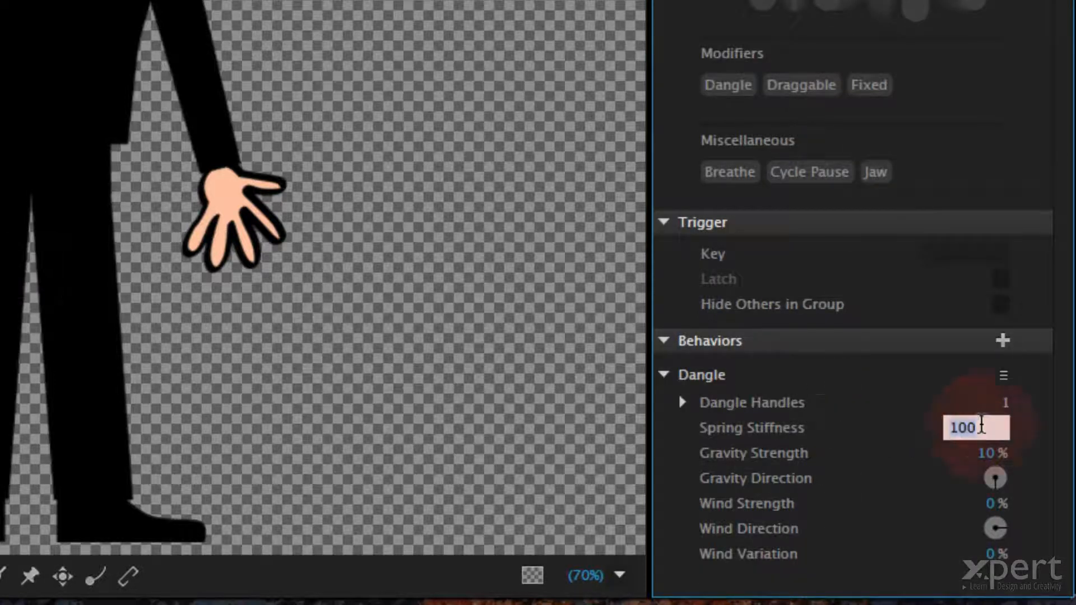
pyautogui.write('170')
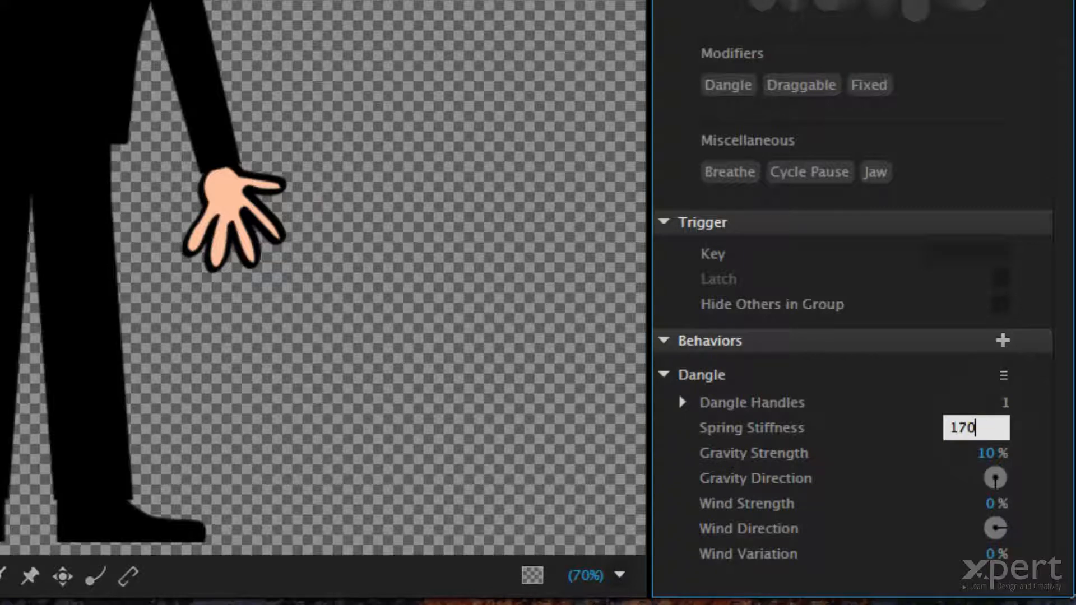
pyautogui.press('Return')
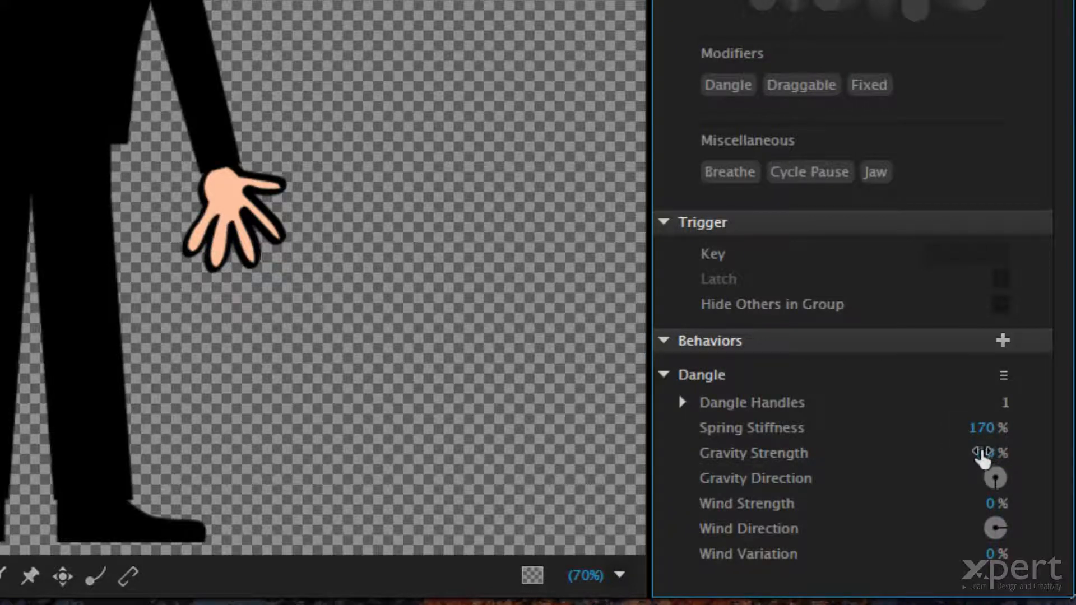
pyautogui.click(986, 453)
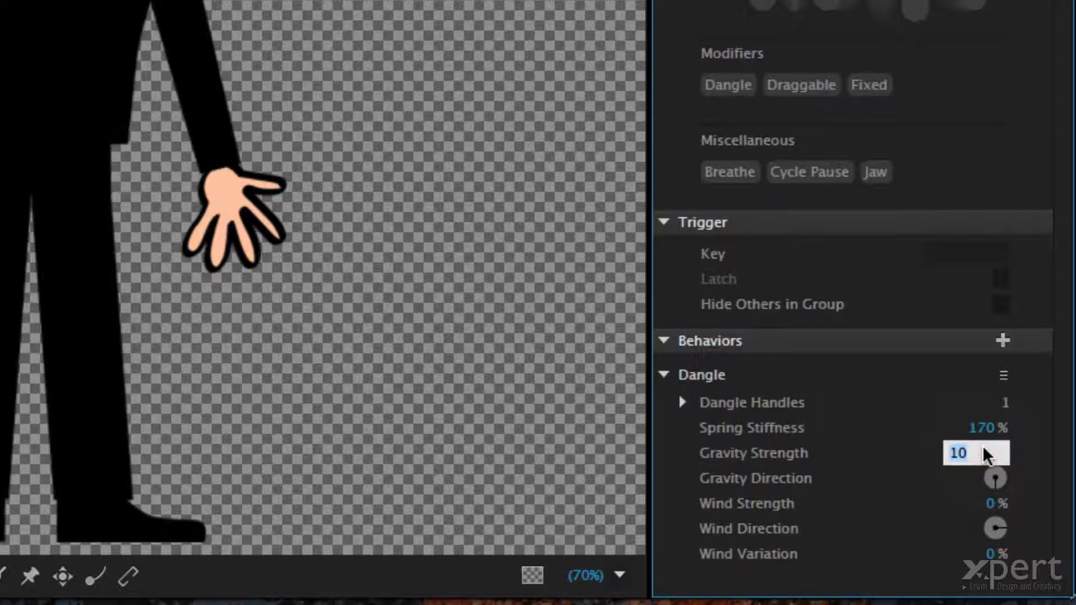
pyautogui.write('35')
pyautogui.press('Return')
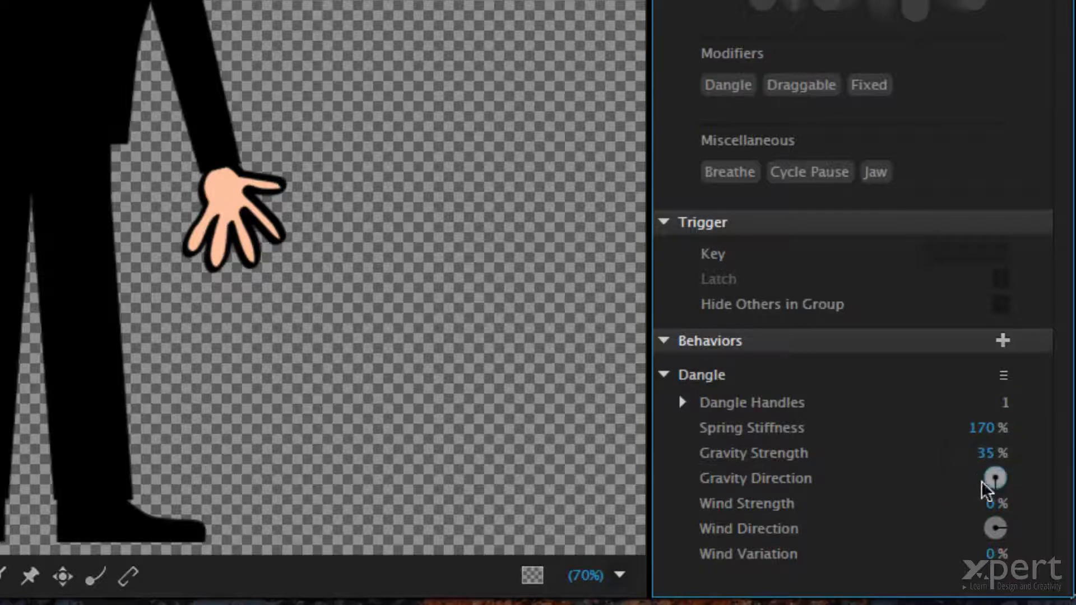
# Set the Wind Strength of Mechon1 Group's Dangle behavior to 80% and its Wind Direction to about 101.5.
pyautogui.click(995, 504)
pyautogui.write('80')
pyautogui.press('Return')
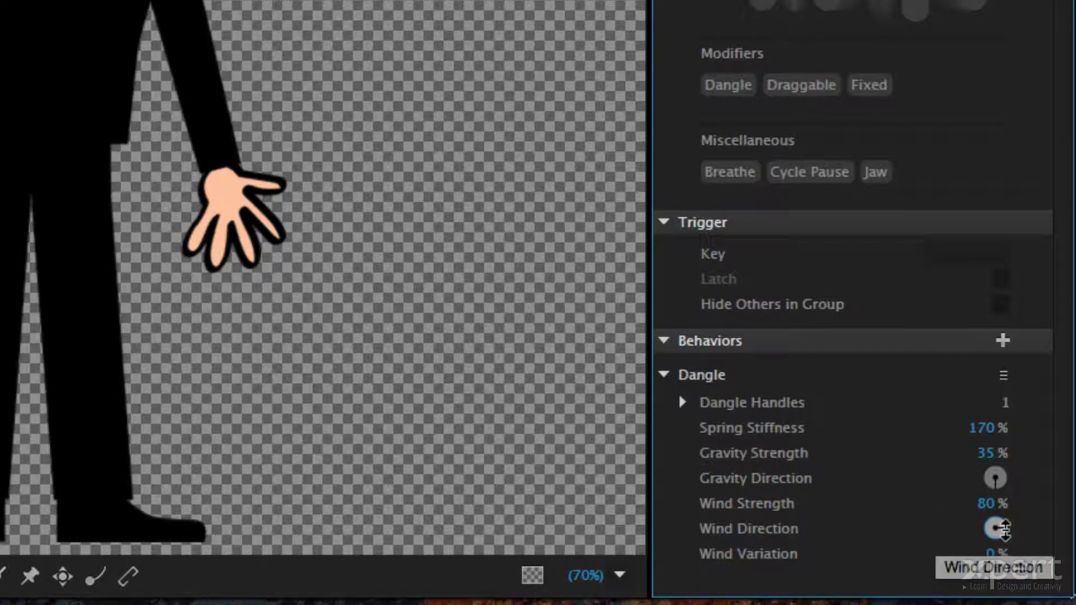
pyautogui.moveTo(1002, 528); pyautogui.dragTo(1002, 512)
# Set the Wind Variation of Mechon1 Group's Dangle behavior to 30% and go to the Record workspace.
pyautogui.click(995, 555)
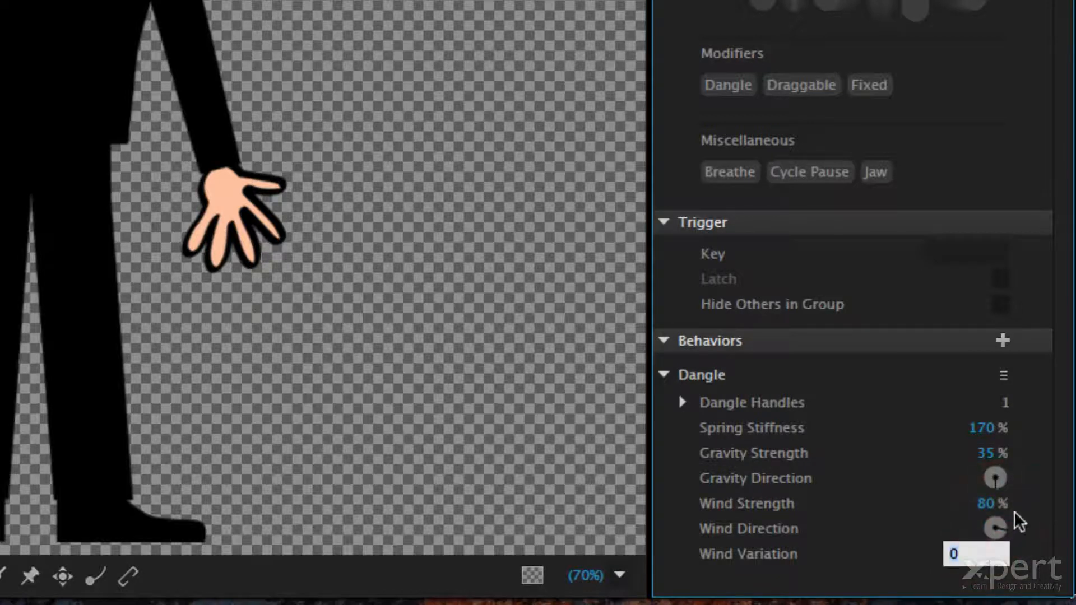
pyautogui.write('30')
pyautogui.press('Return')
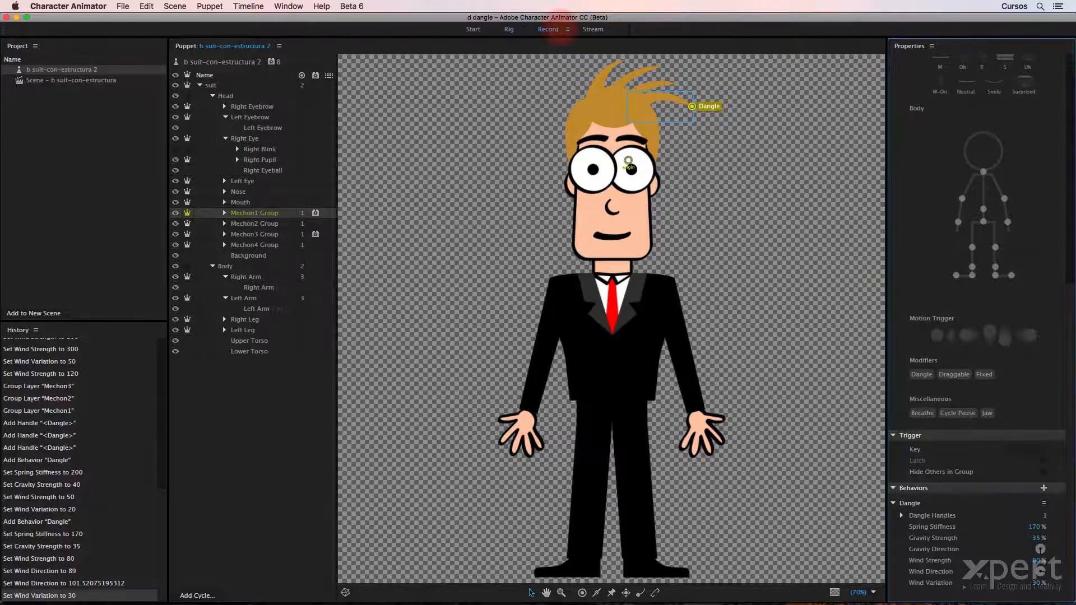
pyautogui.click(554, 29)
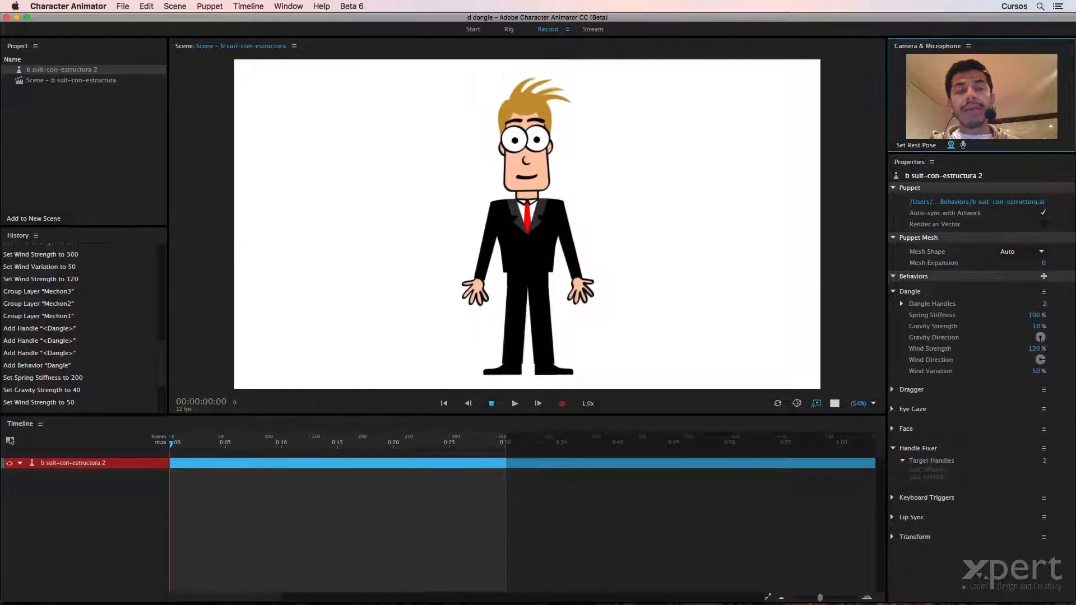